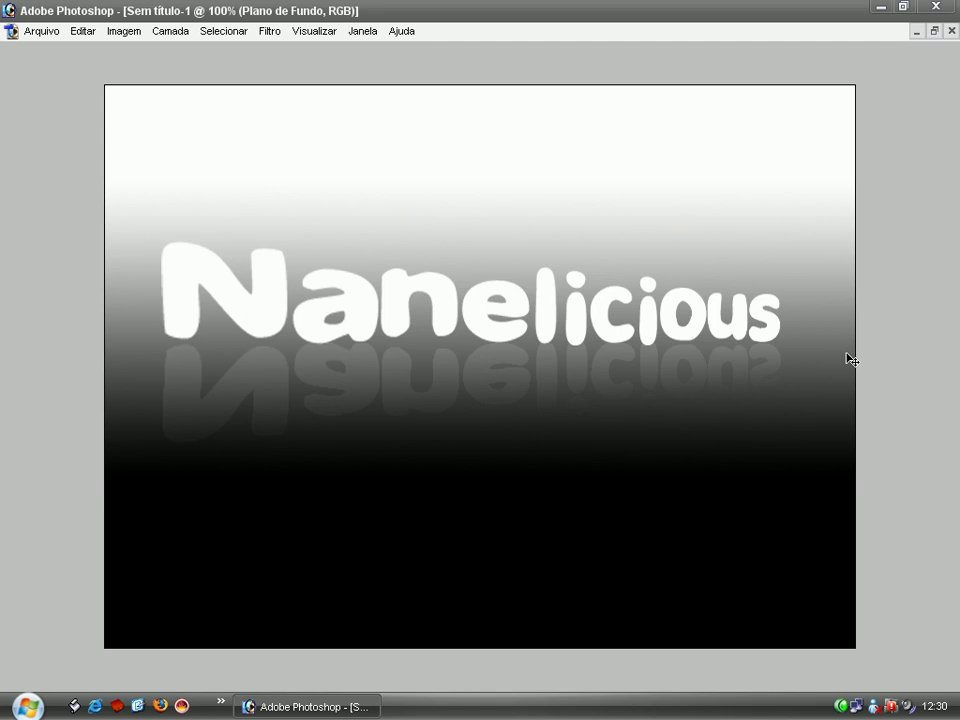
Bring back the toolbox, options bar and palettes around the finished Nanelicious example
key(Tab)
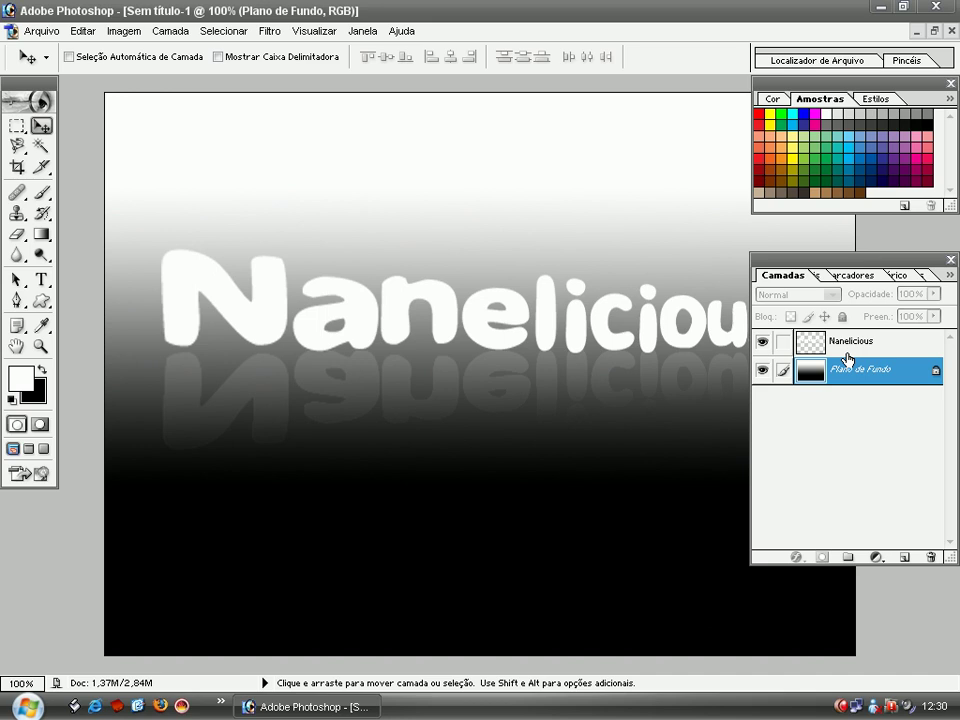
Create a new white 800 x 600 pixel document from the preset and maximize its window
click(52, 31)
click(50, 50)
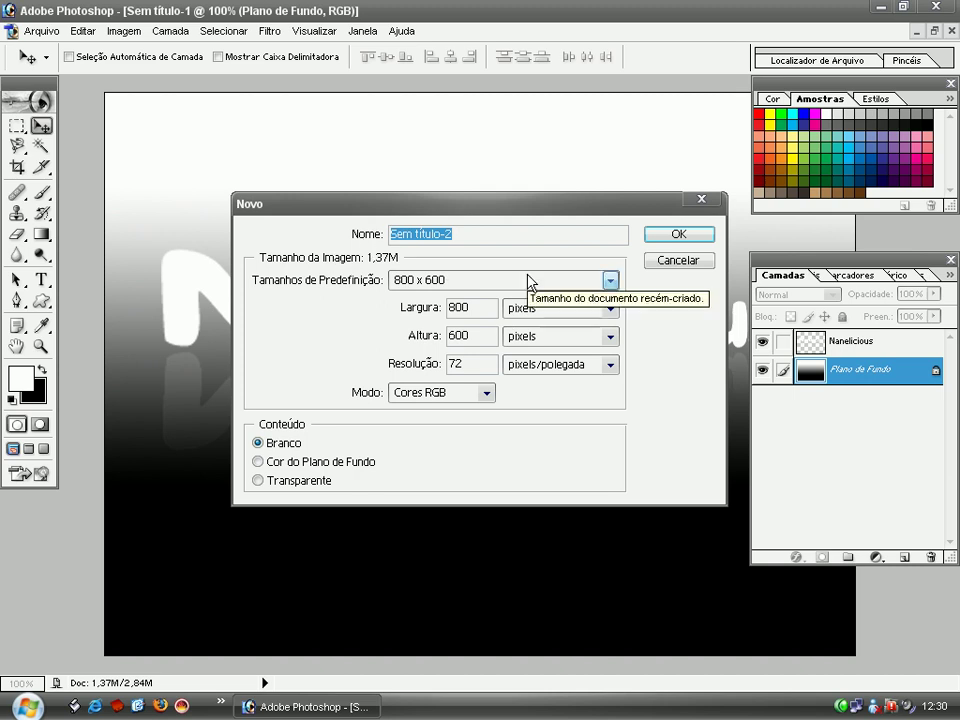
click(488, 284)
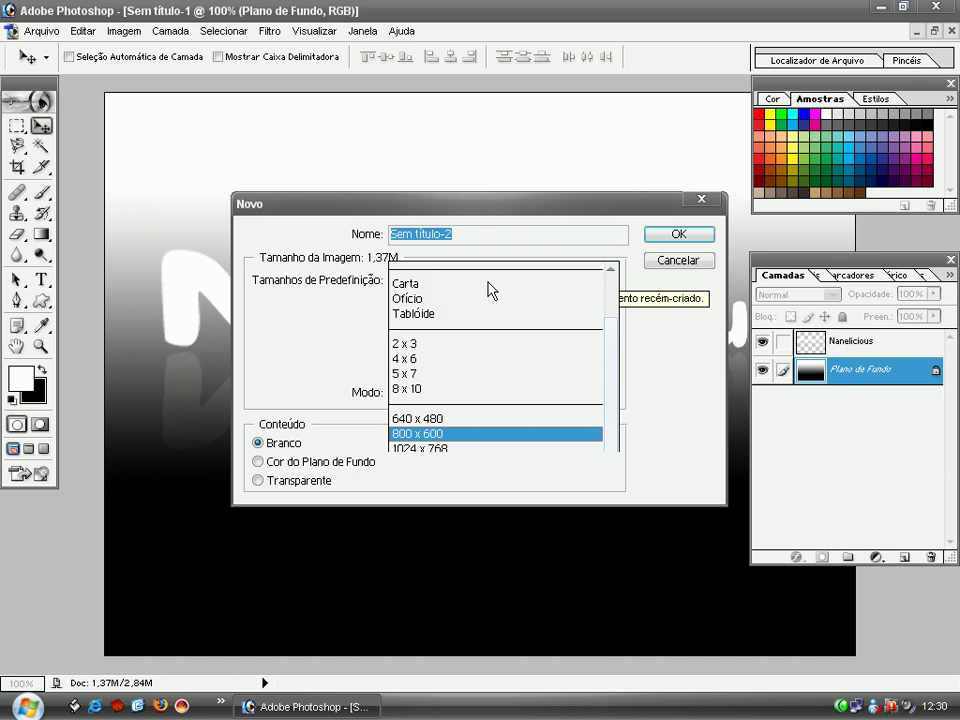
click(469, 175)
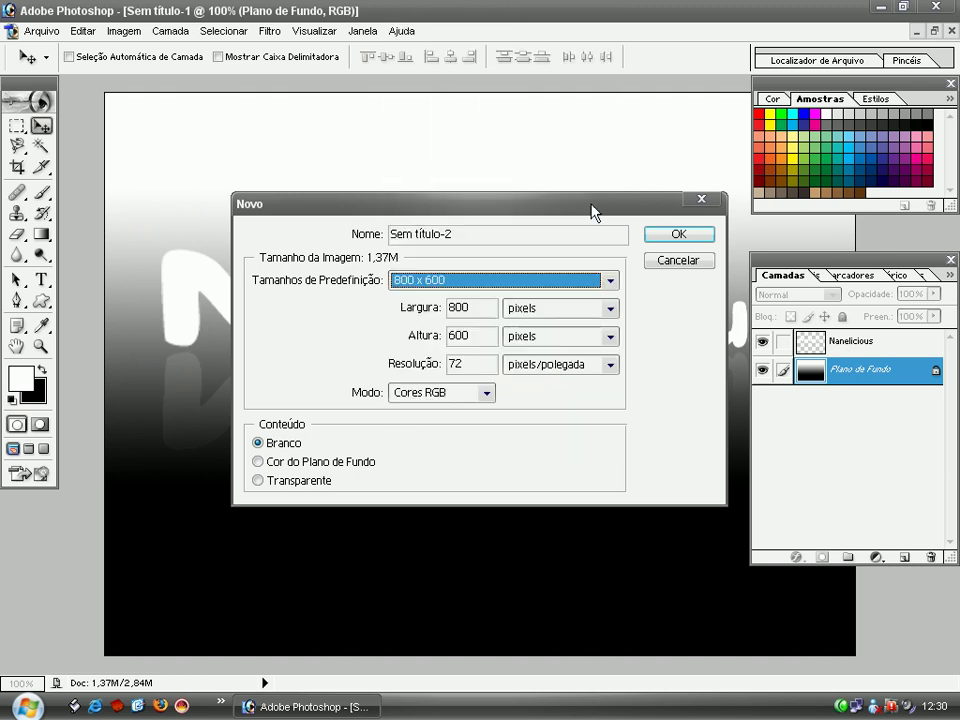
click(679, 234)
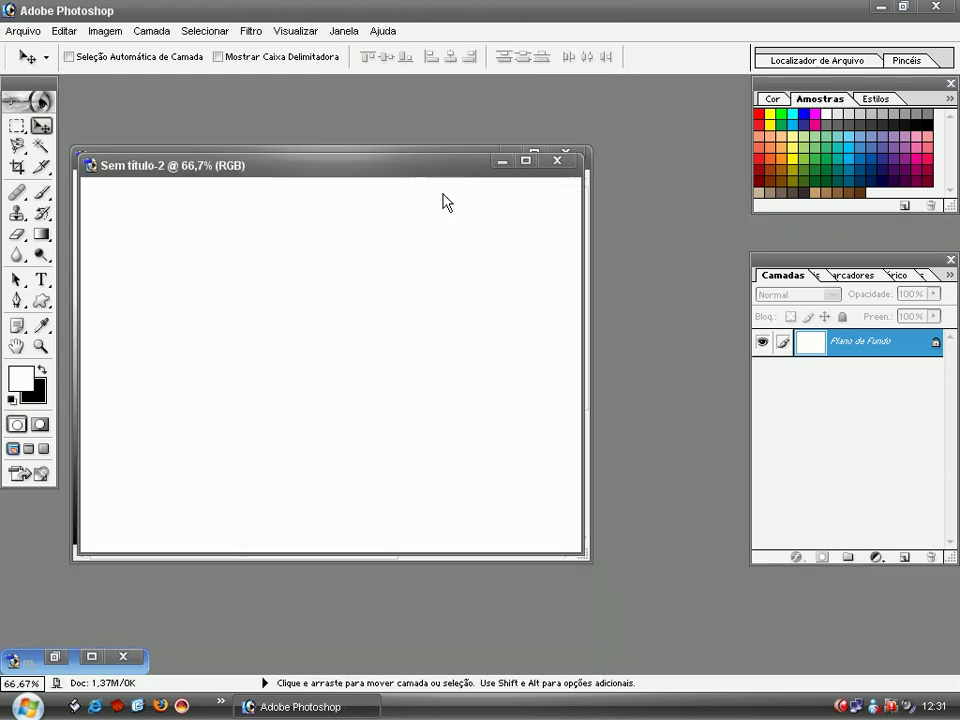
double_click(330, 165)
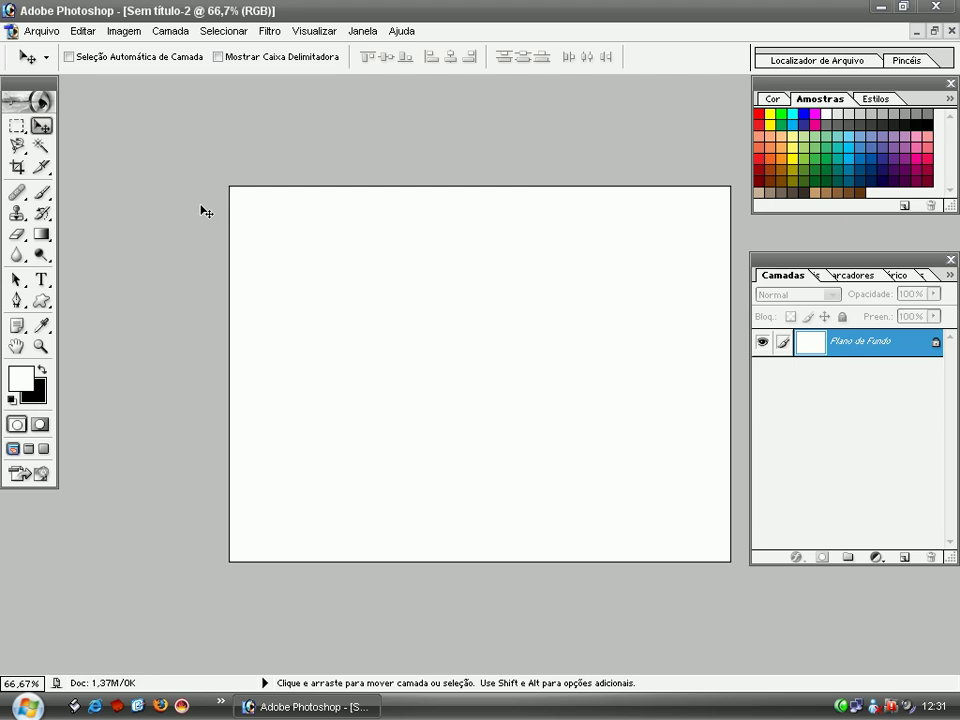
Type 'Nanelicious' in black 72 pt Sweet as candy, move it toward the centre and commit
click(44, 279)
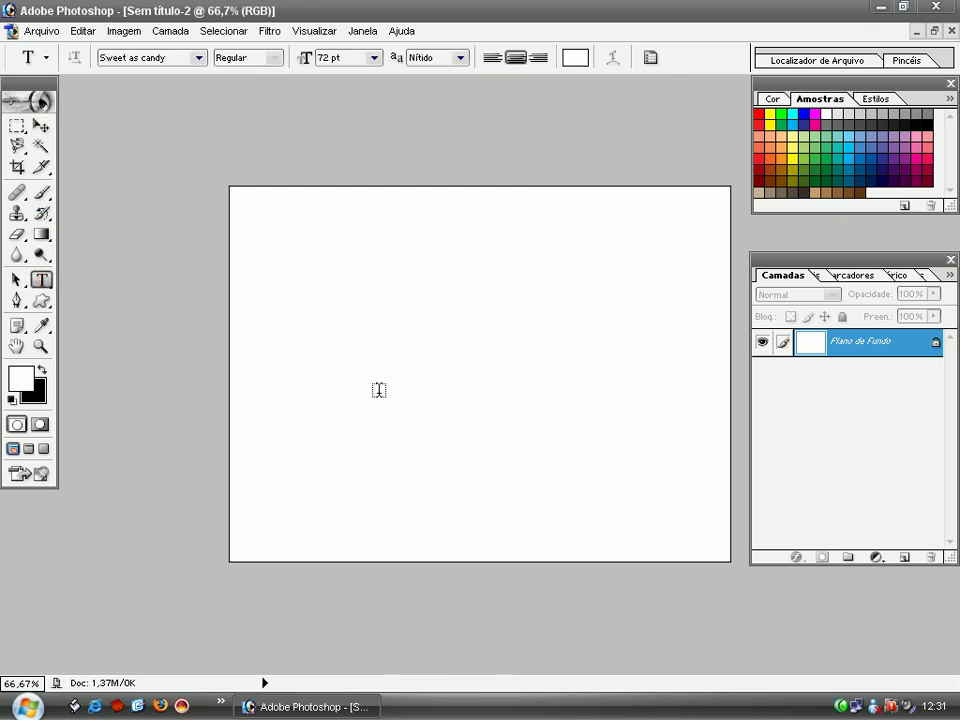
click(364, 334)
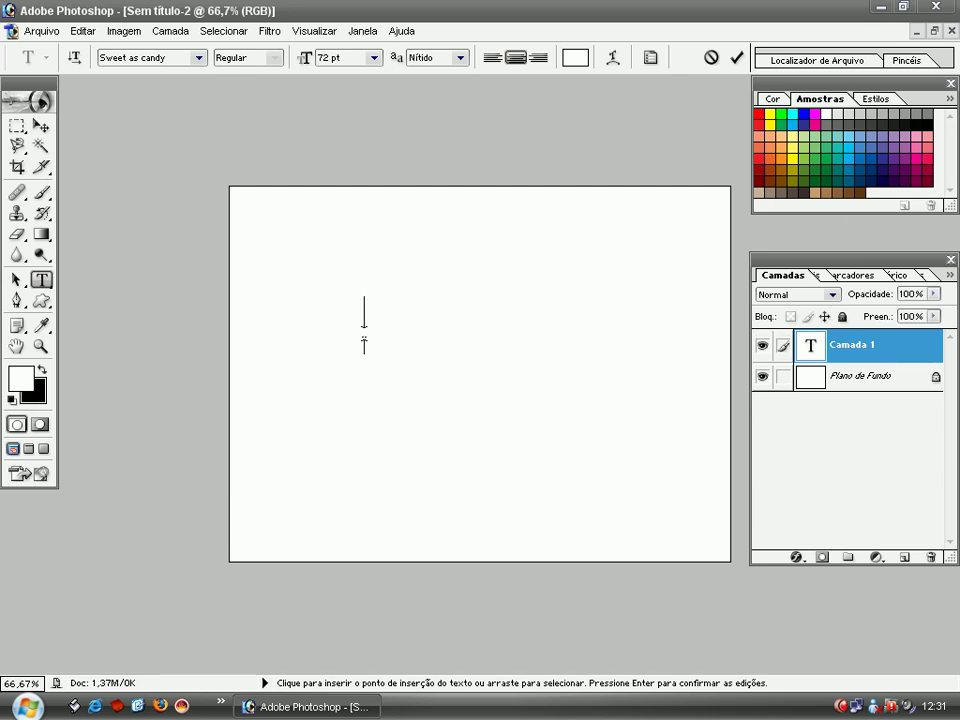
text(a)
text(bc)
key(ctrl+a)
click(42, 369)
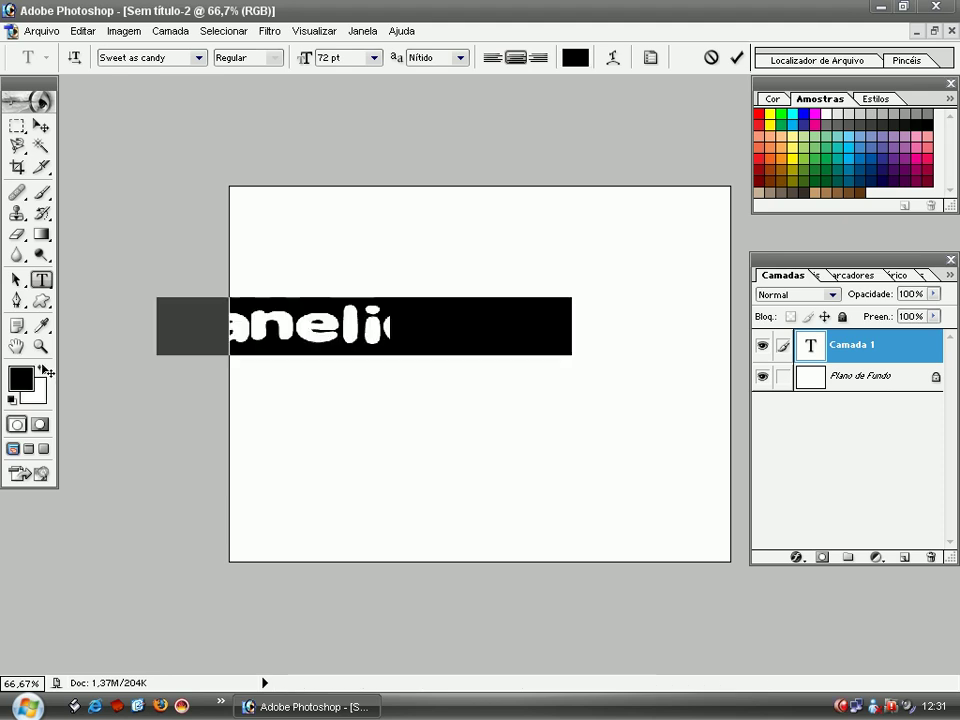
drag(400, 405, 521, 433)
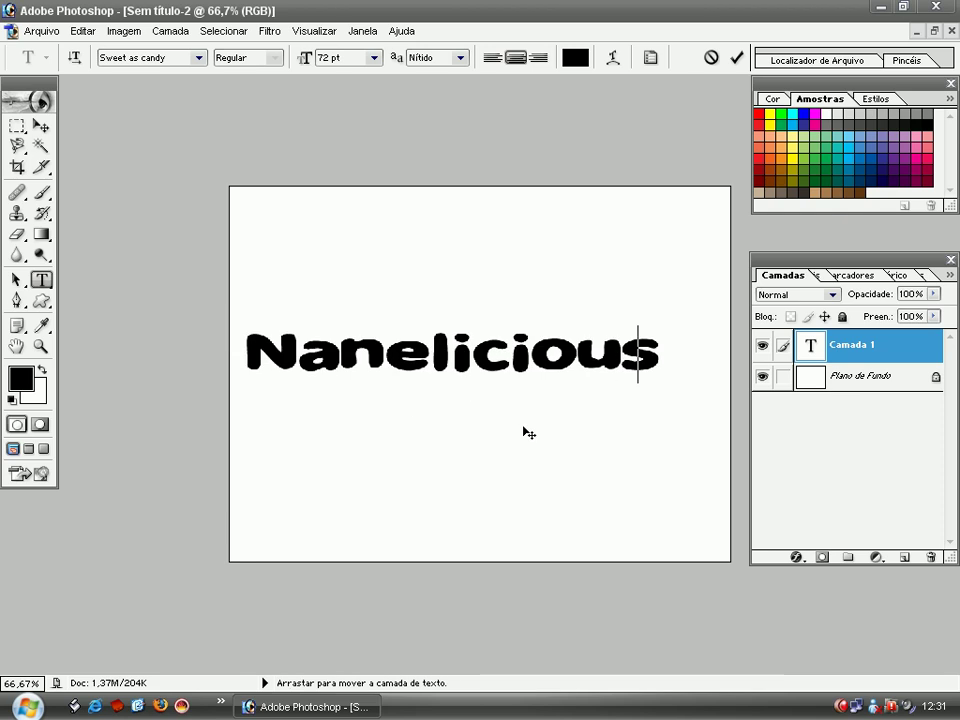
click(780, 350)
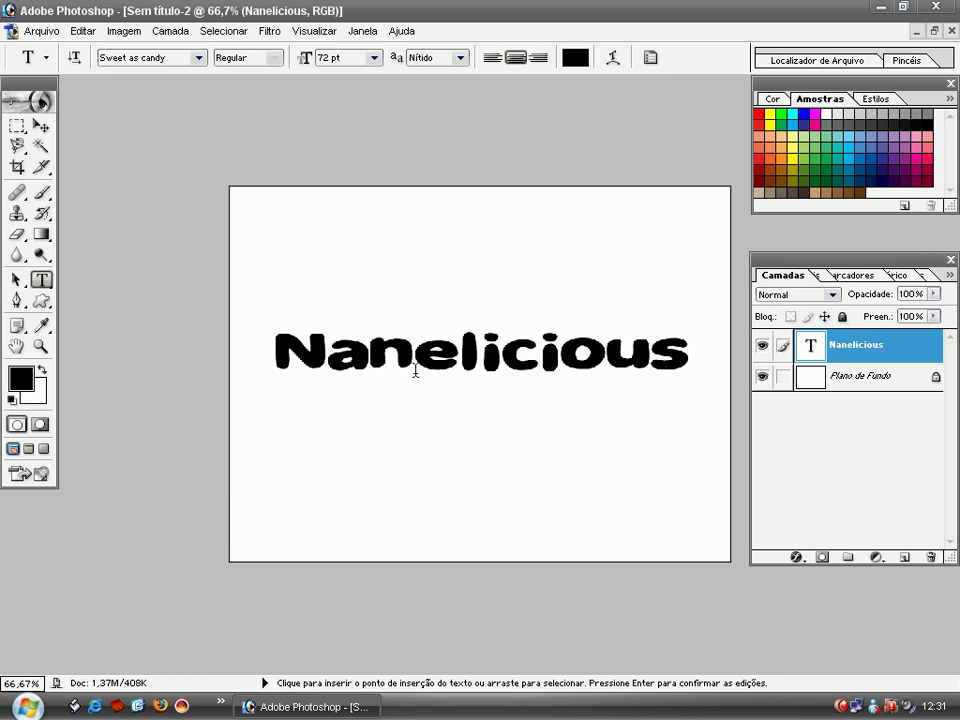
Open the Nanelicious layer's name field and Layer Style window, leaving both unchanged
double_click(860, 345)
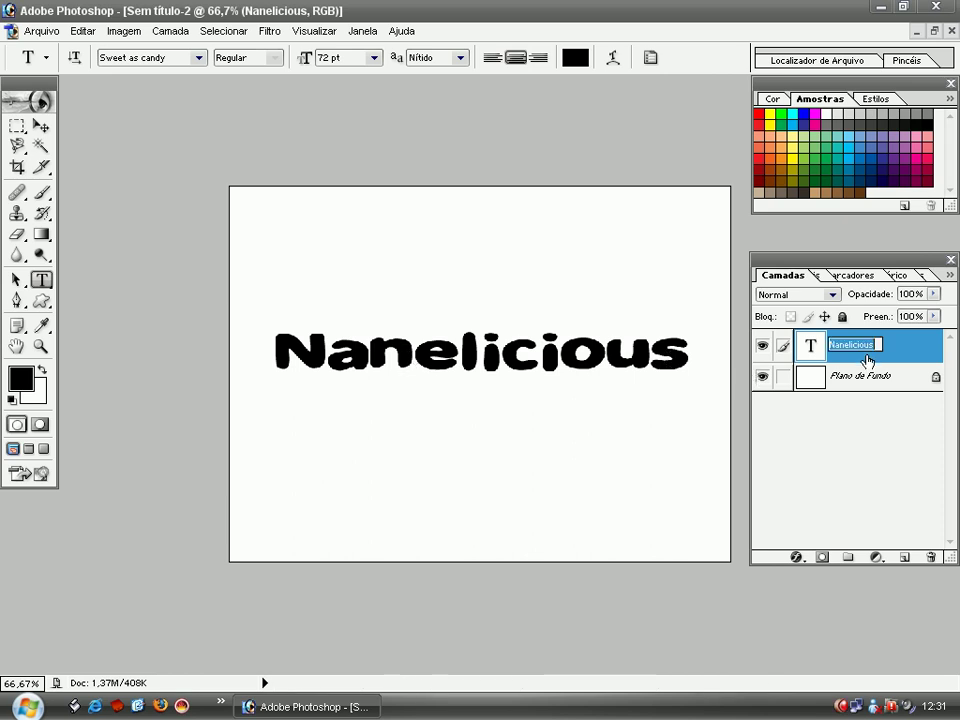
key(Return)
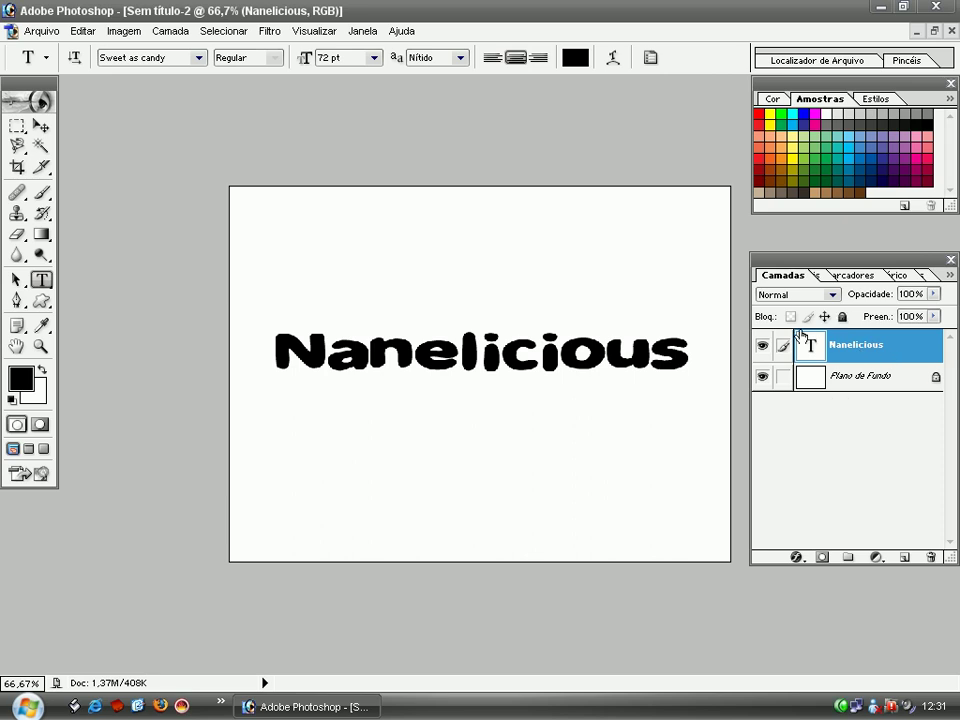
key(h)
double_click(862, 356)
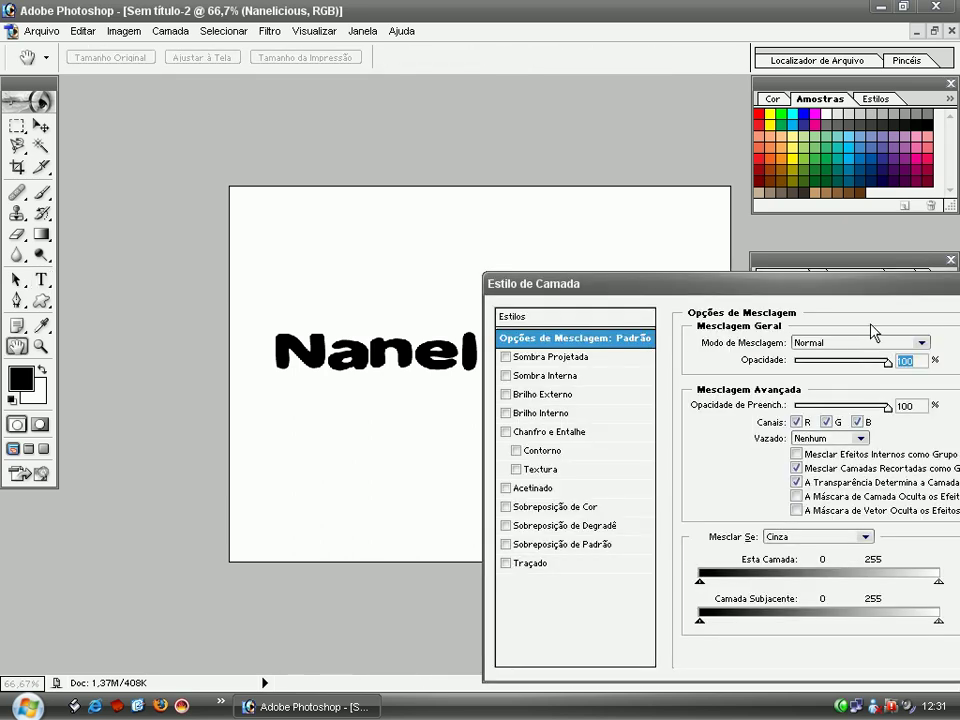
drag(870, 283, 608, 283)
click(806, 343)
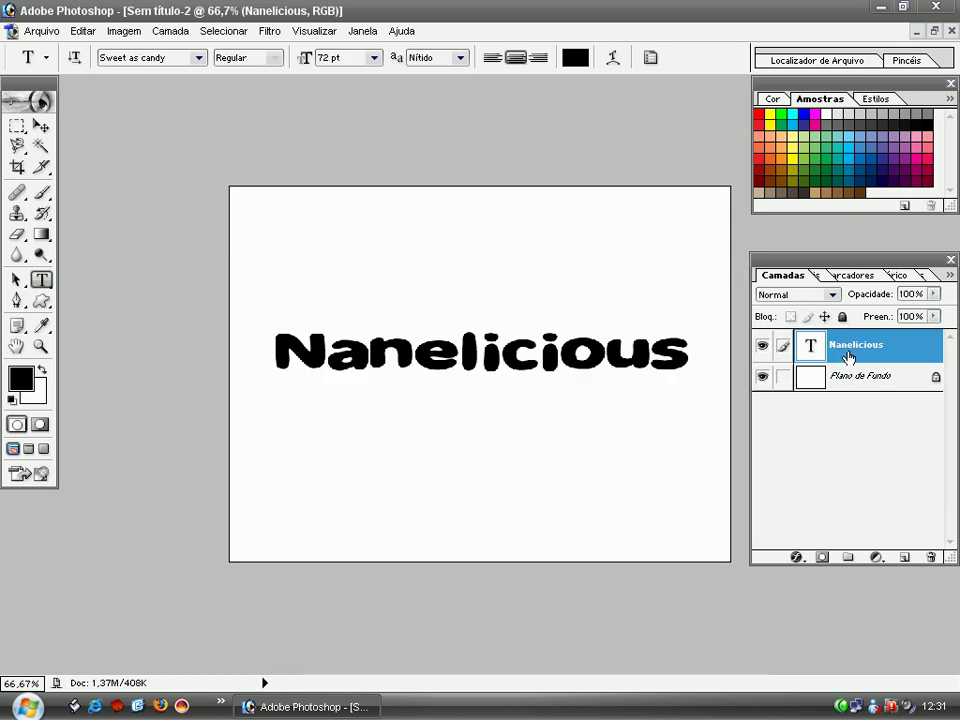
Rasterize the Nanelicious text layer using Converter Camada em Bitmap
right_click(849, 357)
click(903, 357)
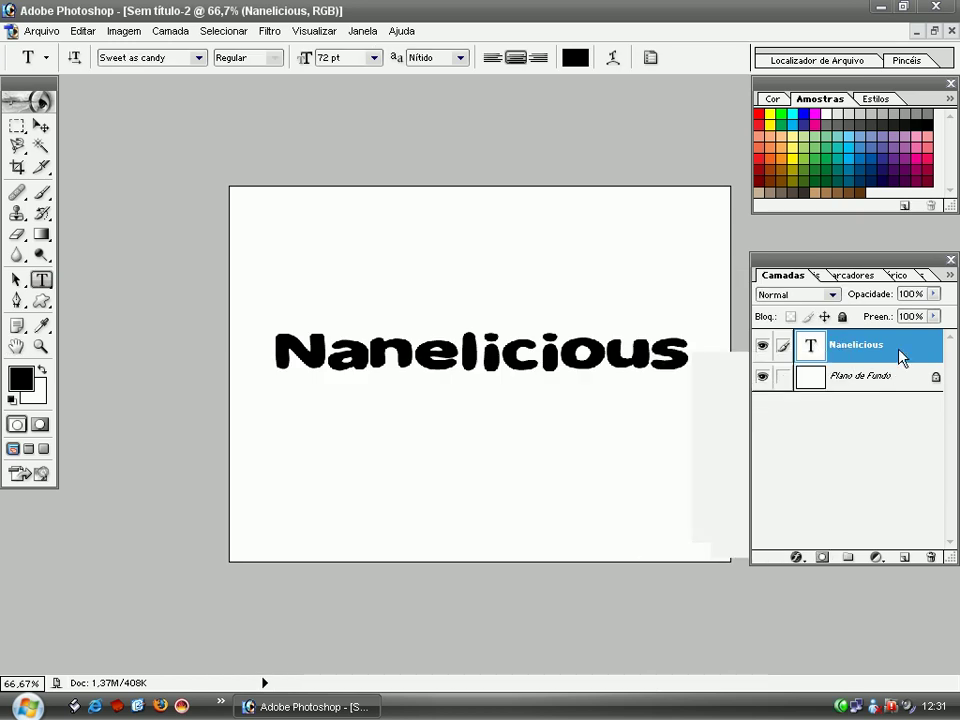
right_click(900, 358)
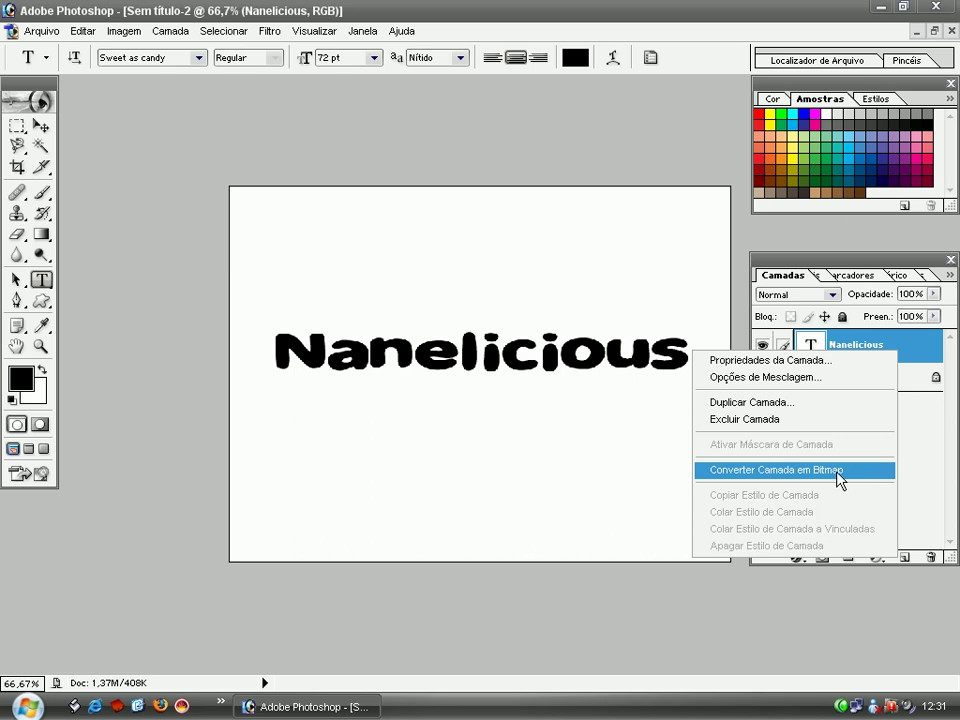
click(869, 484)
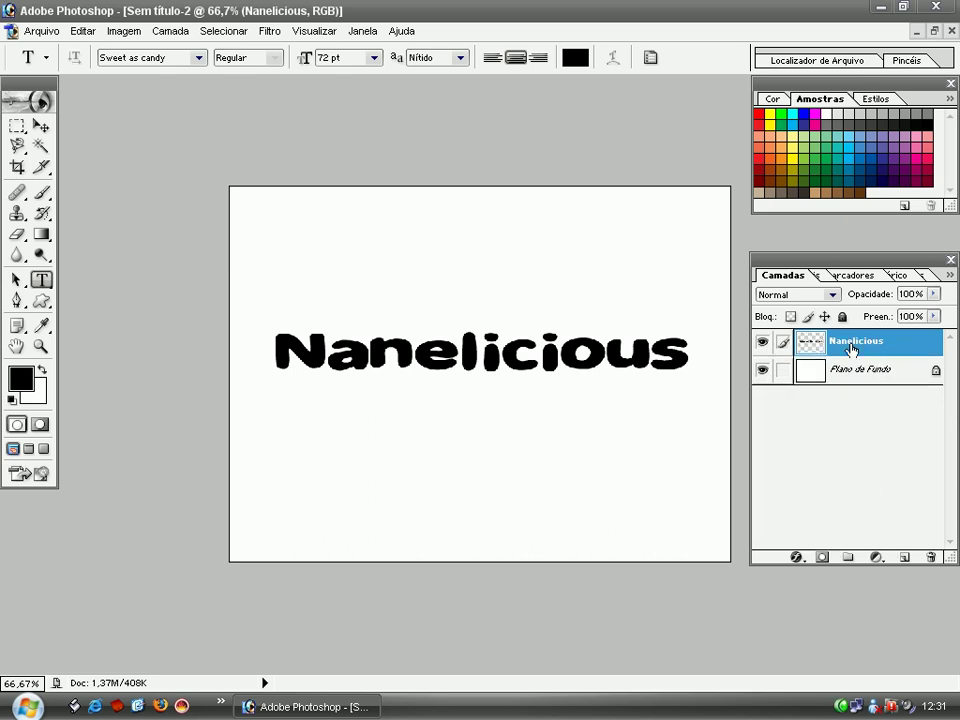
Duplicate the Nanelicious layer with Ctrl+J and drag the copy just below the original word
key(ctrl+j)
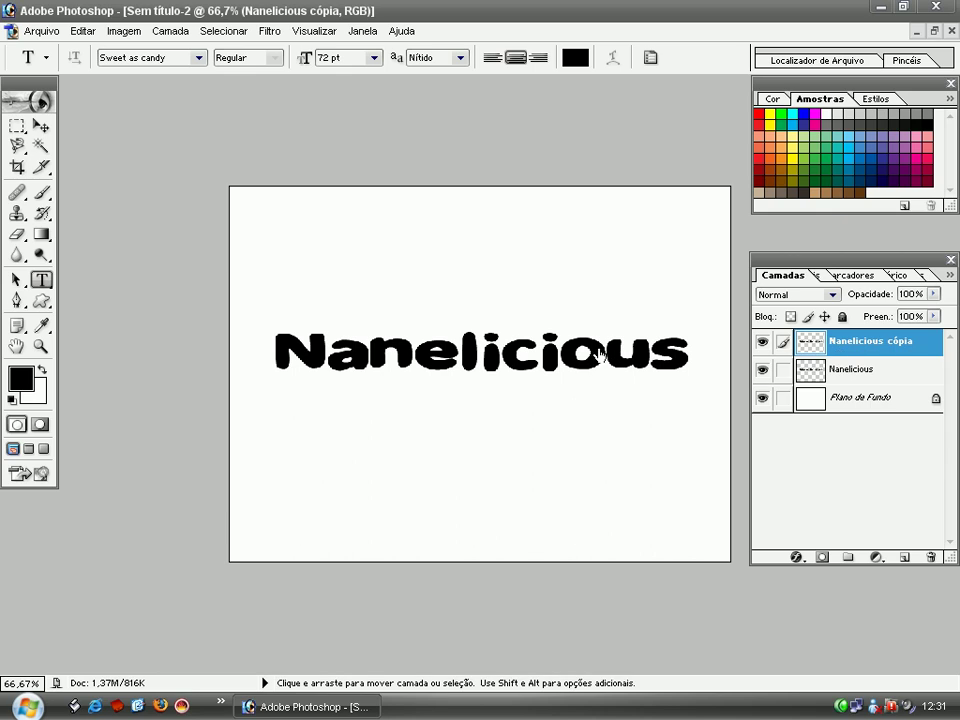
click(41, 125)
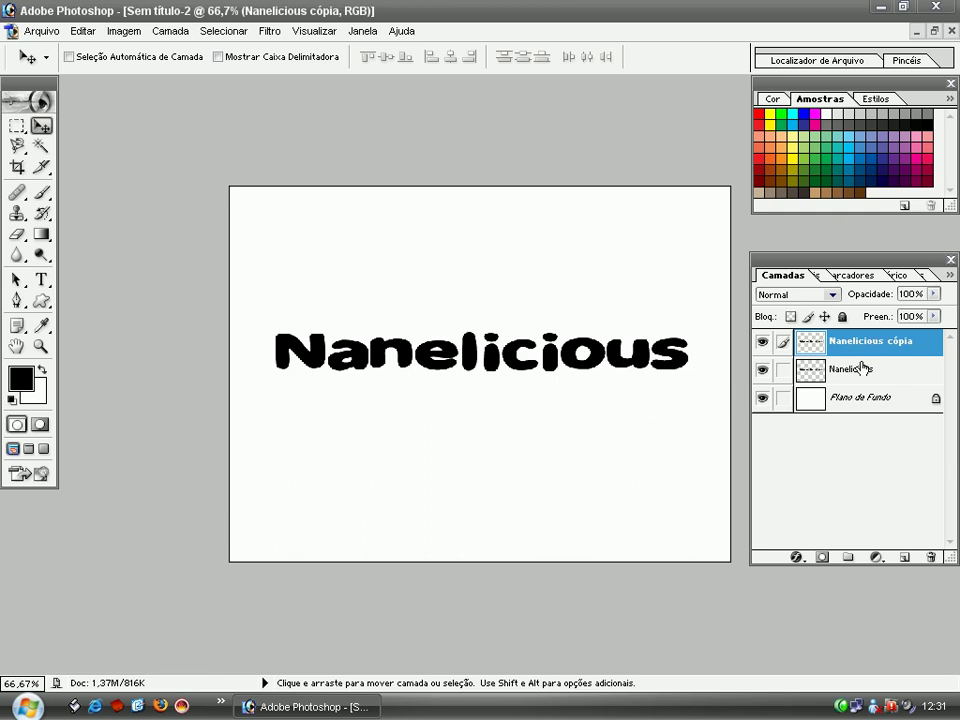
drag(551, 349, 551, 420)
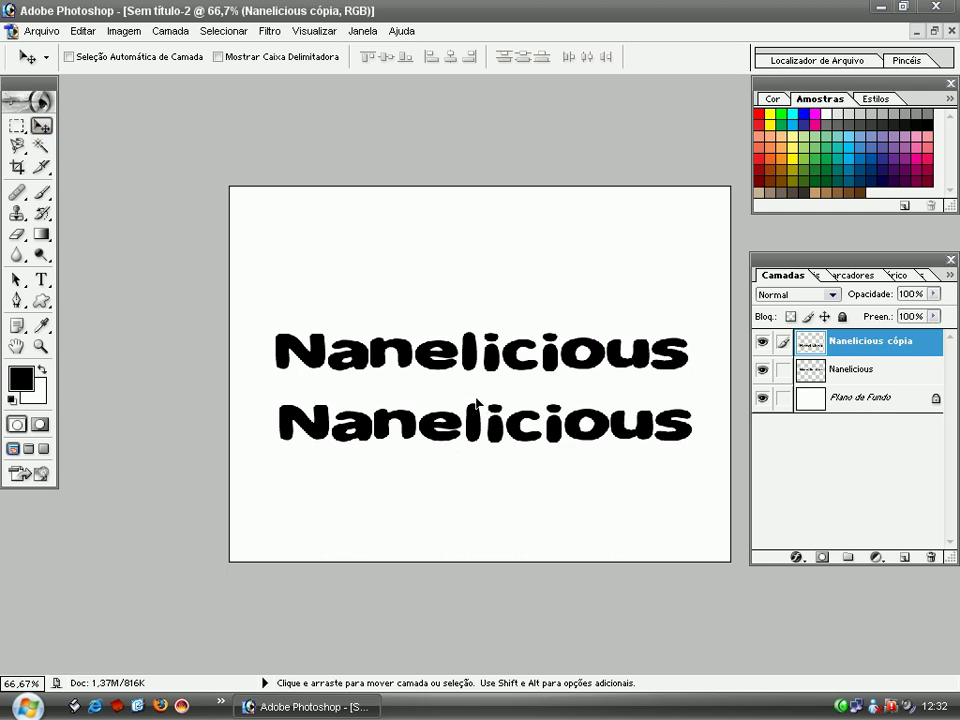
drag(477, 403, 477, 373)
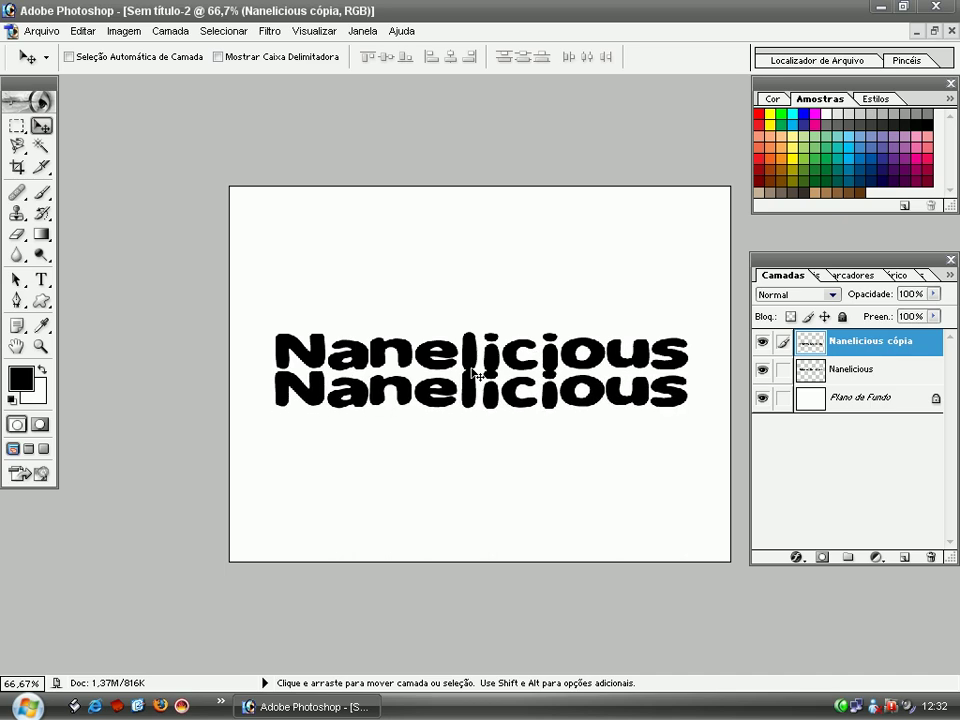
Flip the lower copy with Virar Verticalmente, apply it, and nudge it up against the original
key(ctrl+t)
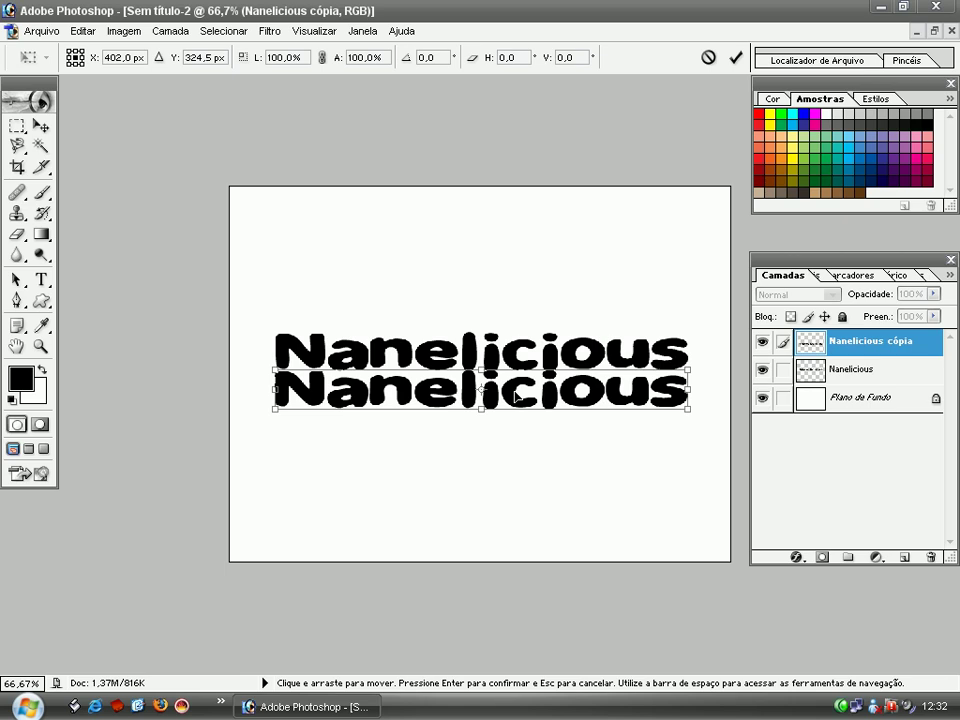
right_click(516, 394)
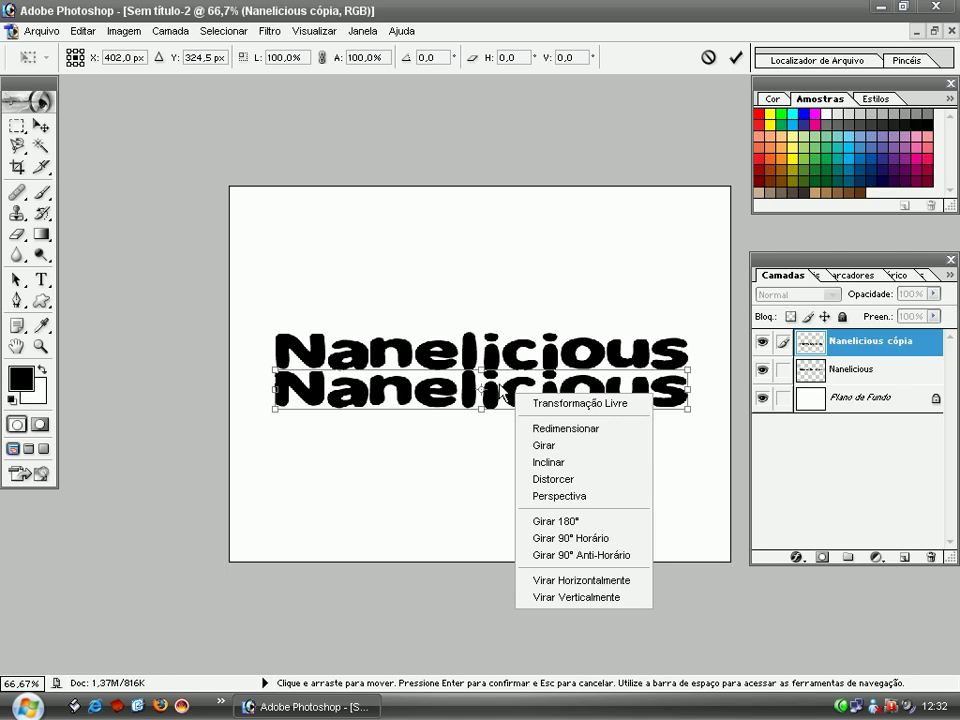
click(580, 597)
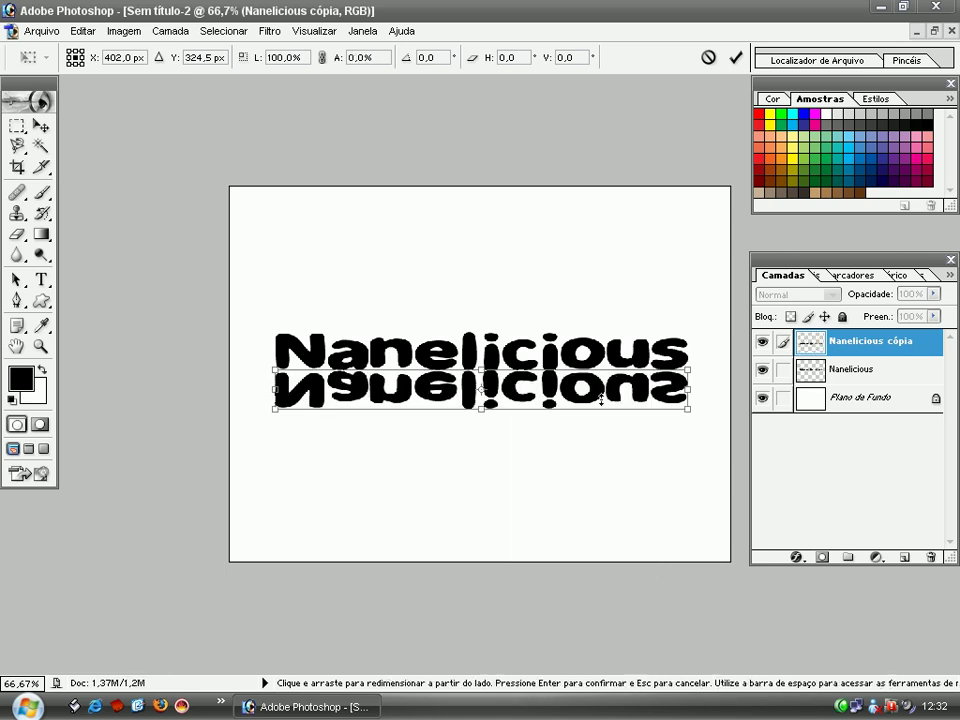
key(Return)
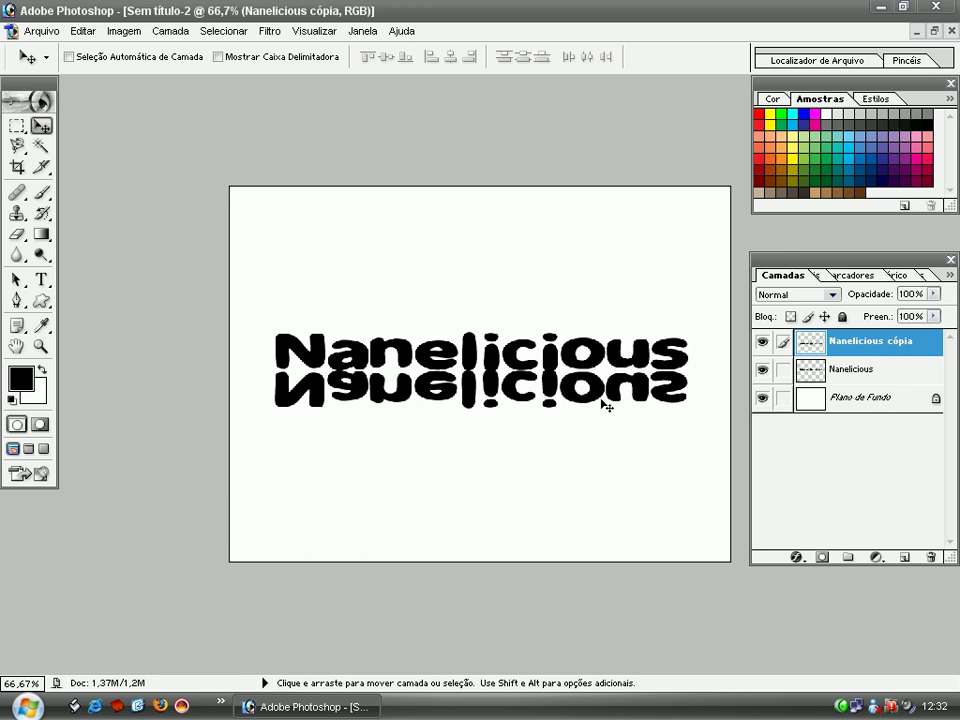
key(Up)
key(Up)
key(Up)
key(Up)
key(Up)
key(Up)
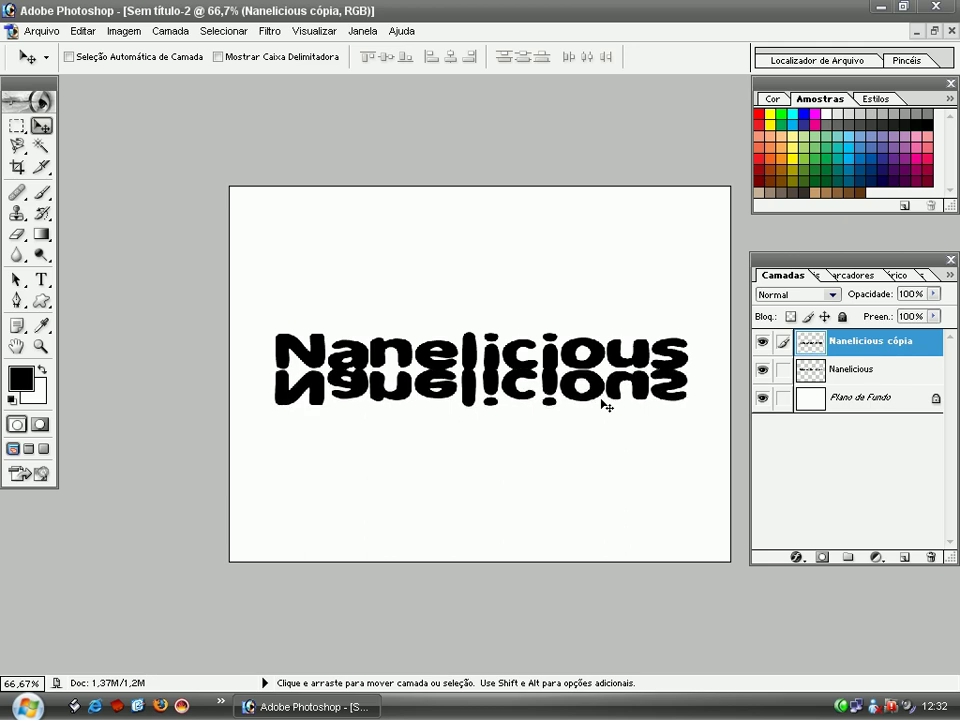
key(Up)
key(Up)
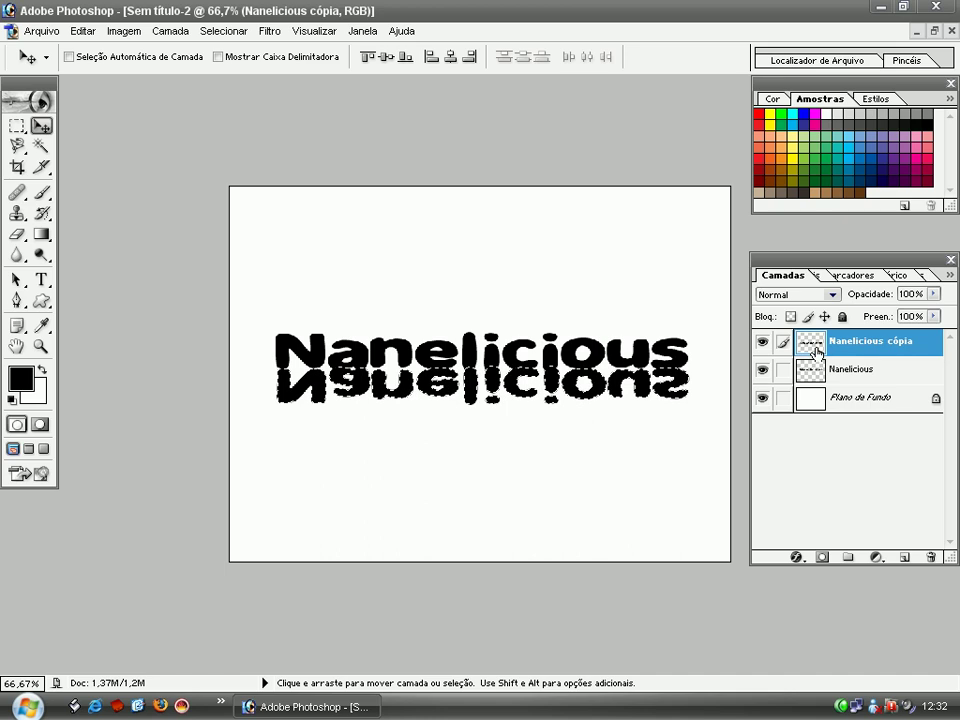
Move 'Nanelicious cópia' below 'Nanelicious' and reapply the last filter to roughen its edges
drag(835, 343, 835, 388)
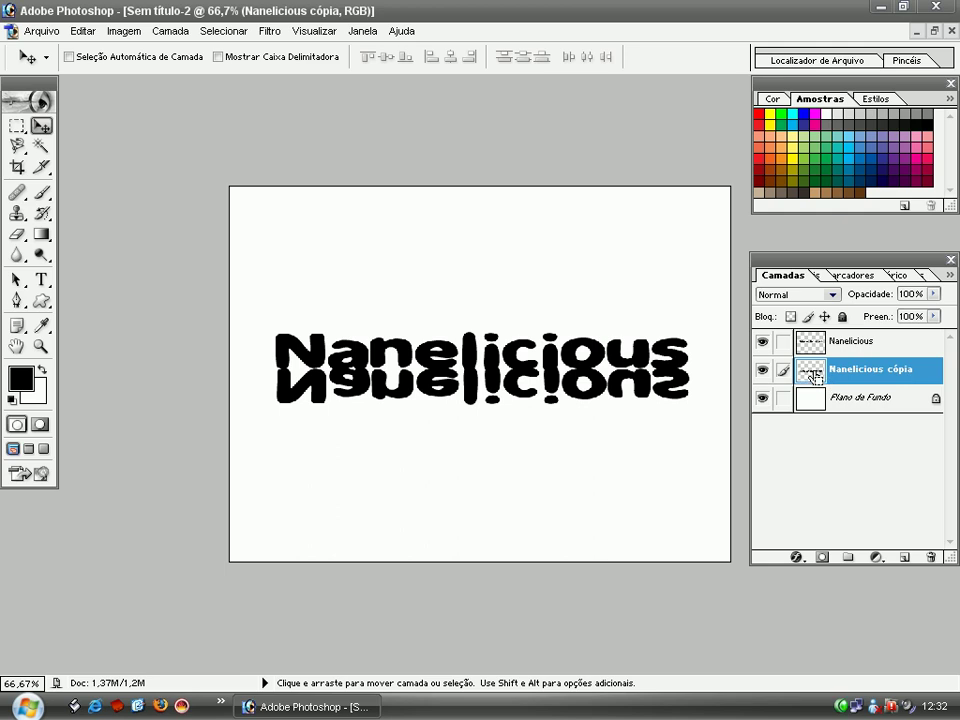
key(ctrl+f)
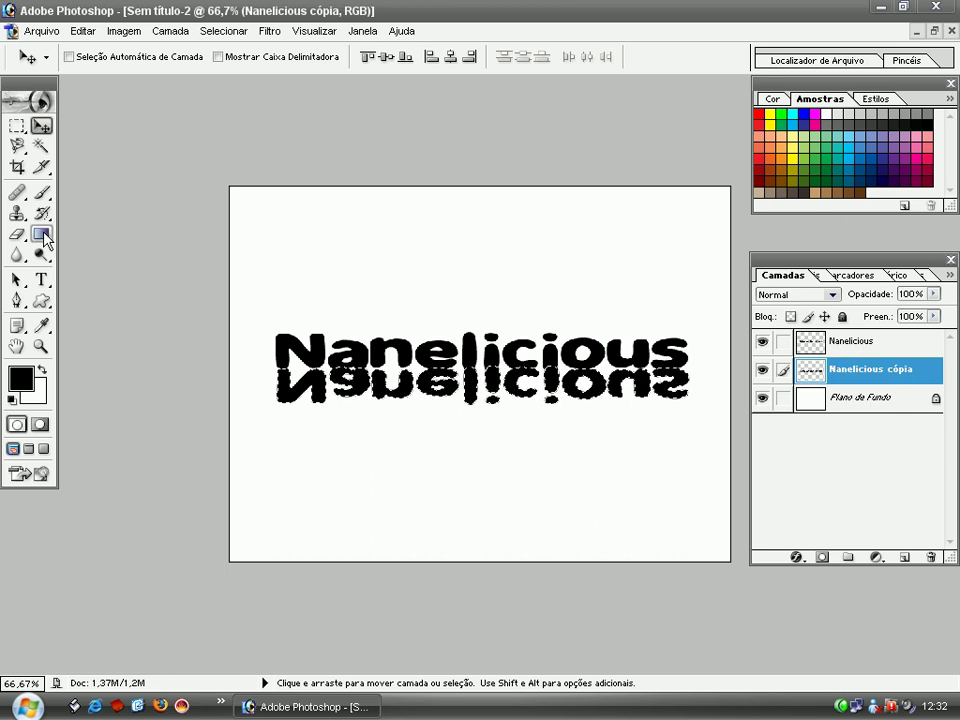
Fill the reflection with a downward black-to-white gradient, then deselect
click(42, 236)
right_click(42, 235)
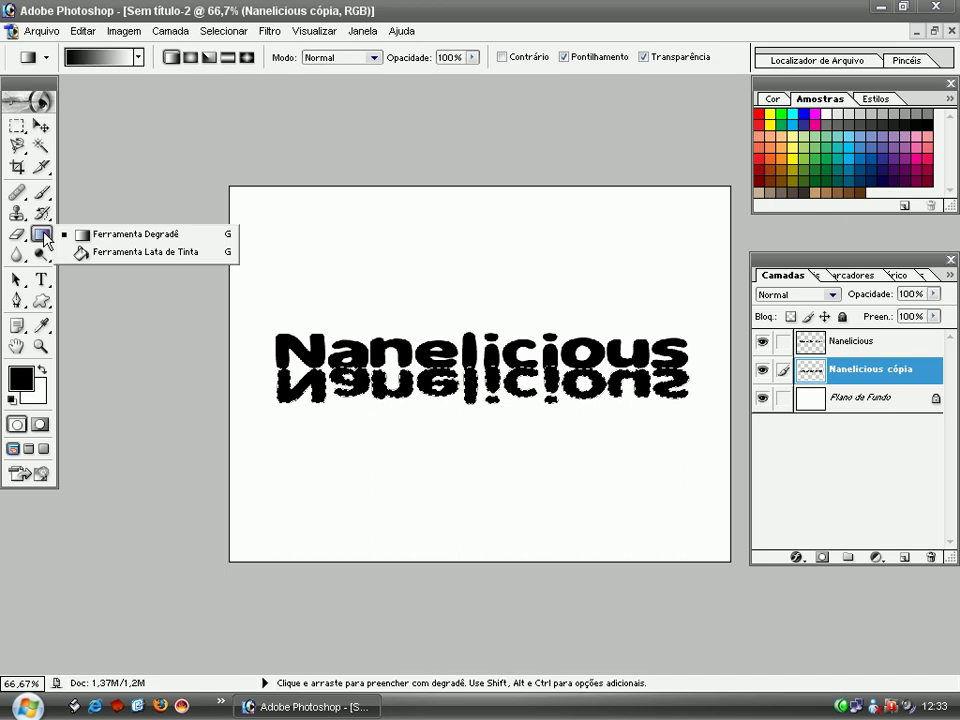
click(273, 282)
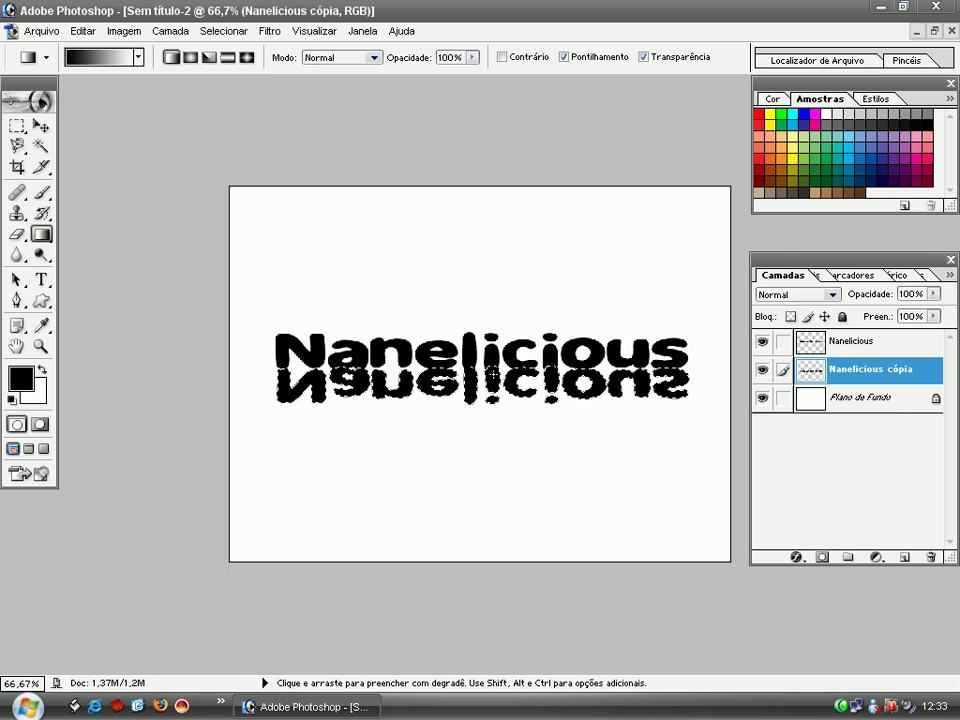
drag(493, 375, 493, 405)
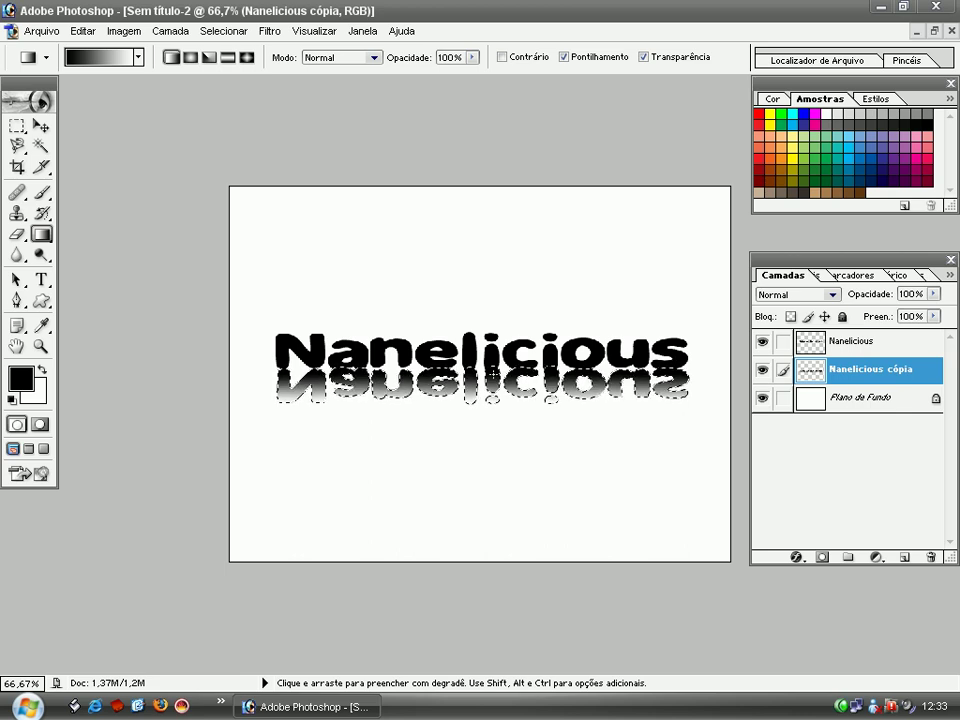
key(v)
key(ctrl+d)
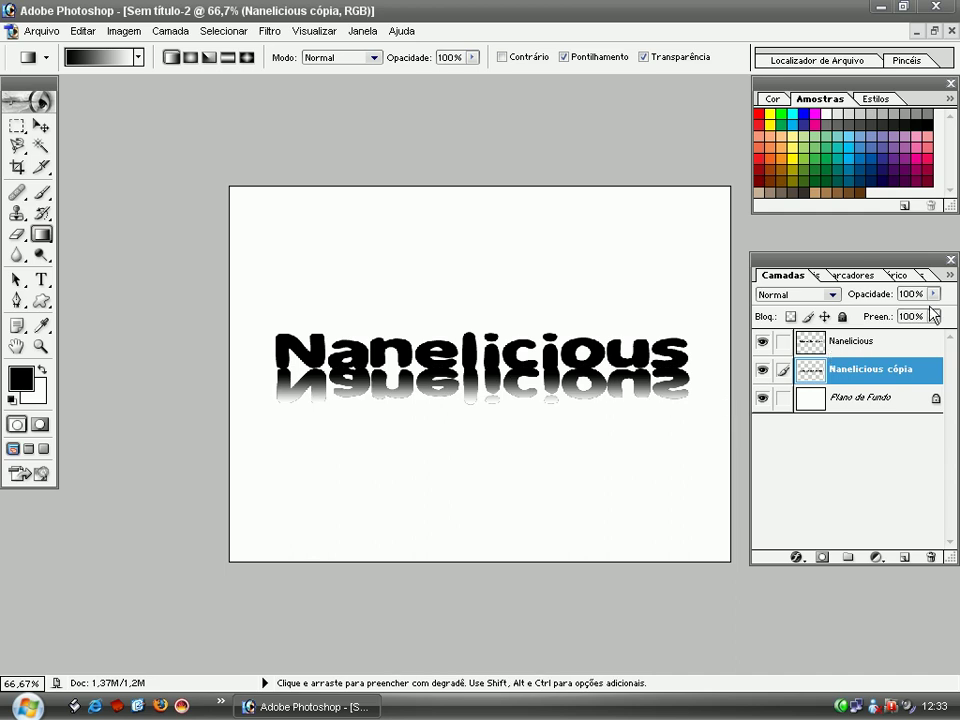
Set the 'Nanelicious cópia' layer opacity to 15% and reselect the original Nanelicious layer
click(936, 295)
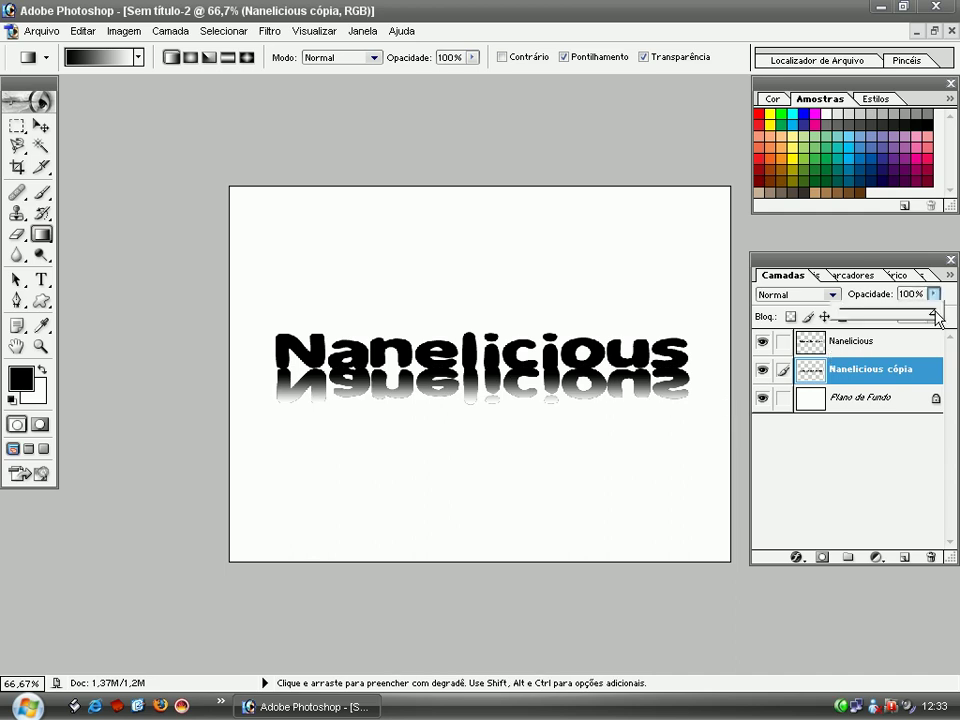
drag(934, 318, 857, 320)
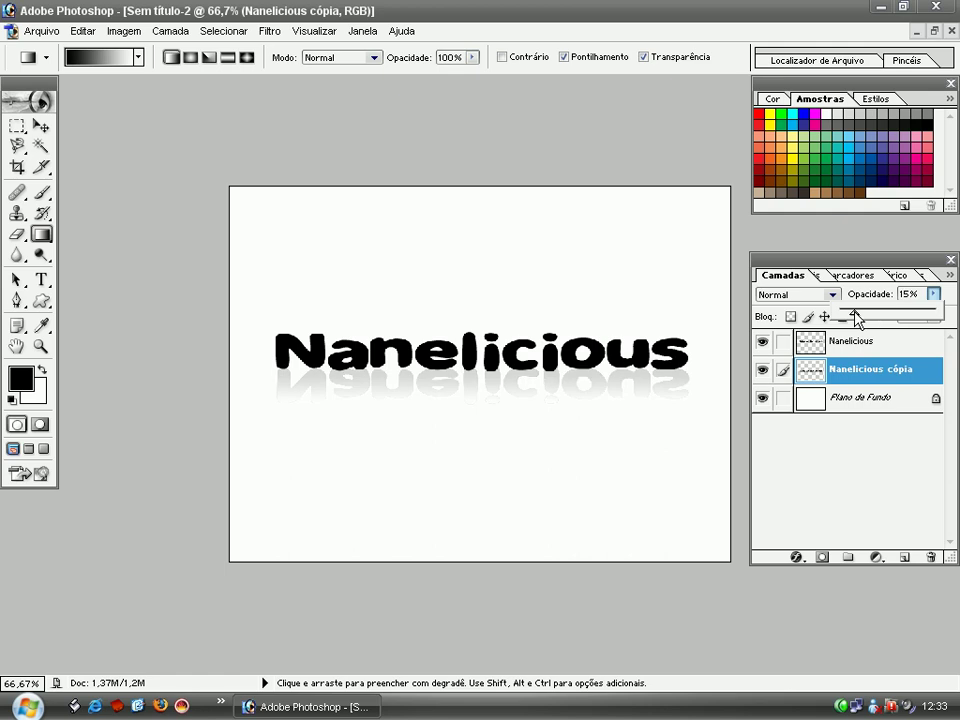
click(874, 467)
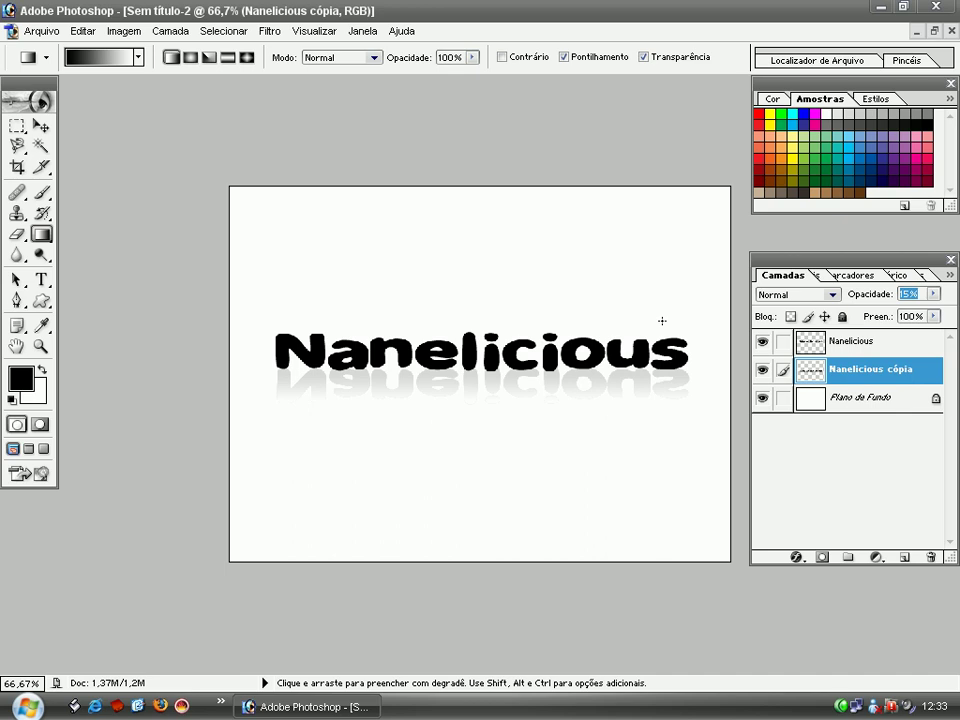
click(857, 349)
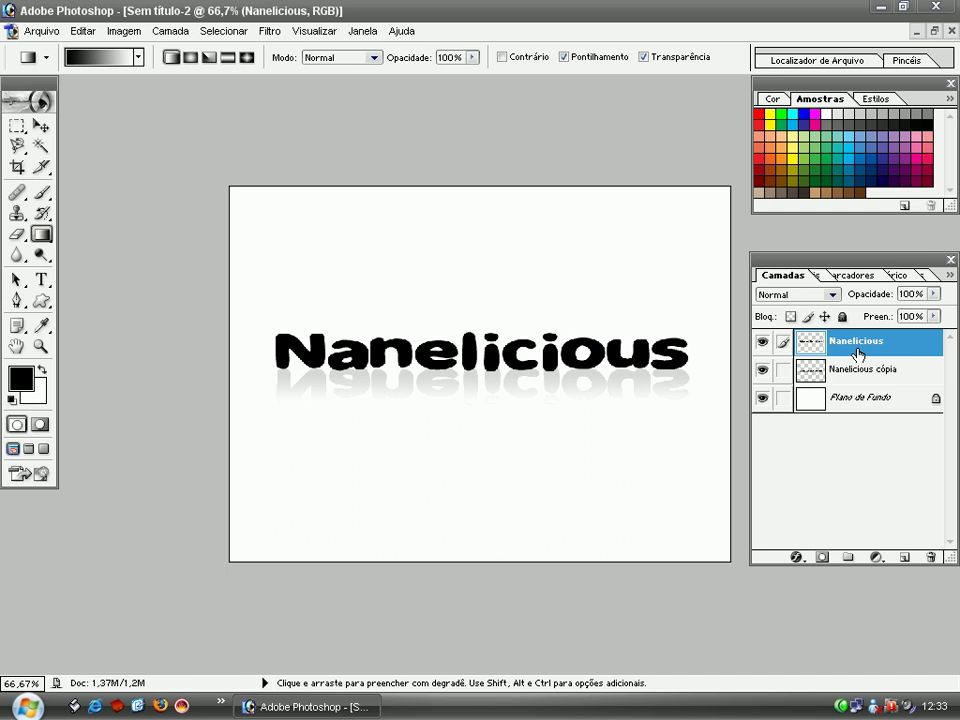
Merge Nanelicious down into its reflection and toggle the Plano de Fundo visibility to check
key(ctrl+e)
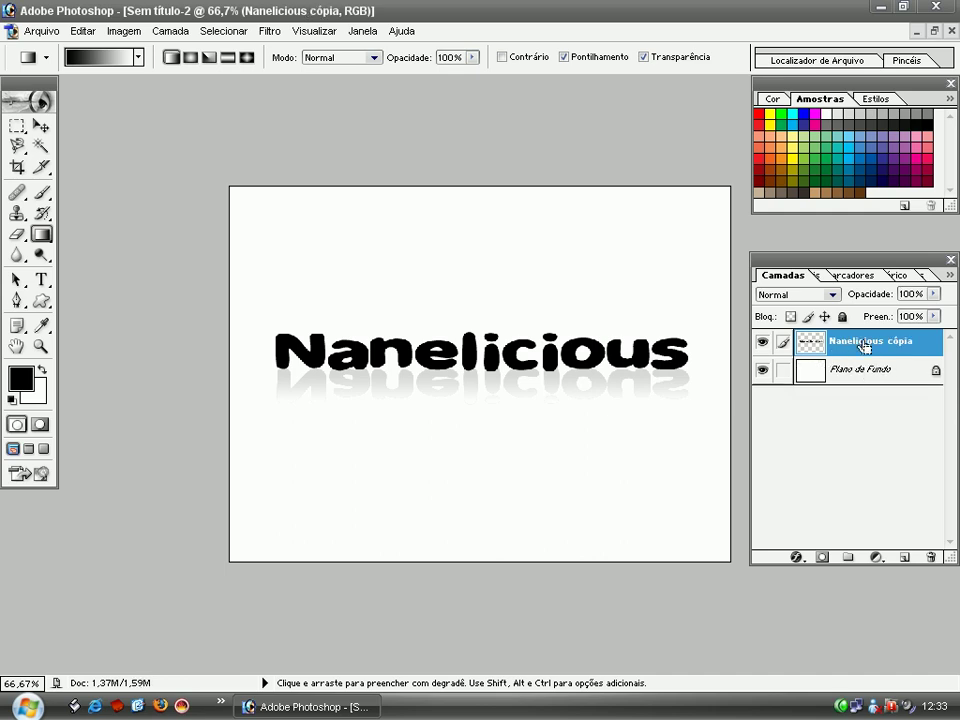
key(ctrl)
click(764, 371)
click(764, 371)
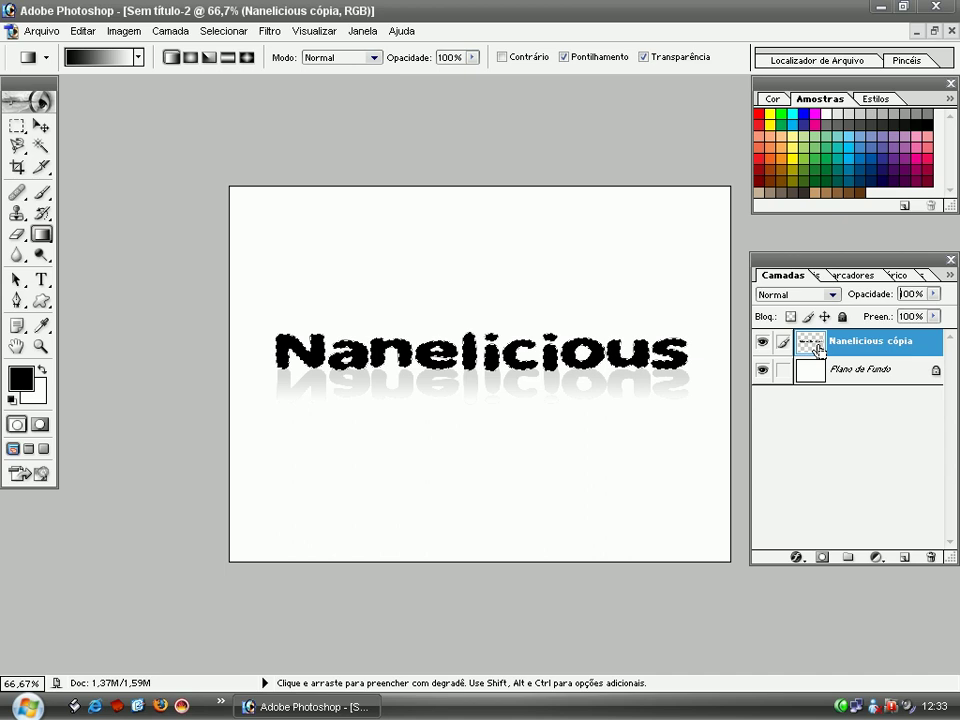
key(ctrl)
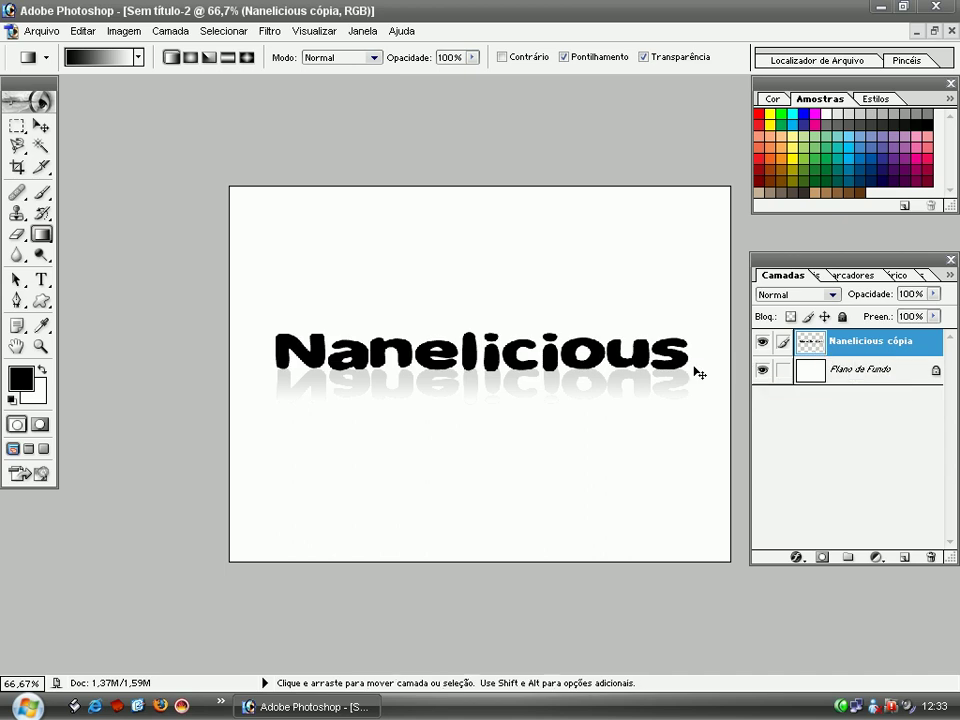
Apply a first Perspectiva free transform to the merged text and reflection
key(ctrl+t)
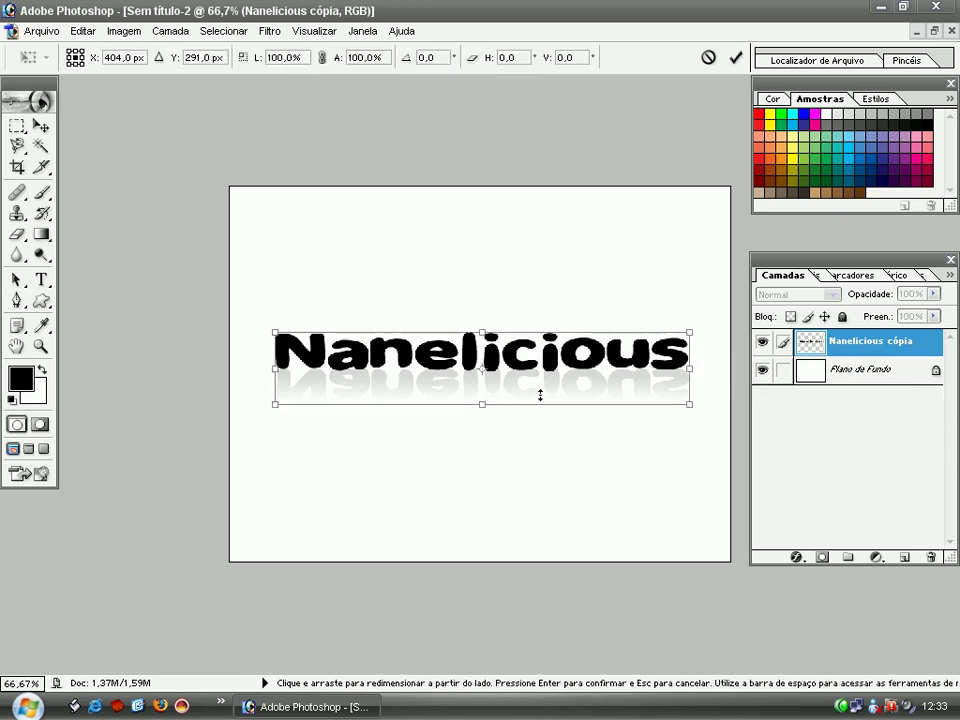
right_click(542, 401)
click(600, 499)
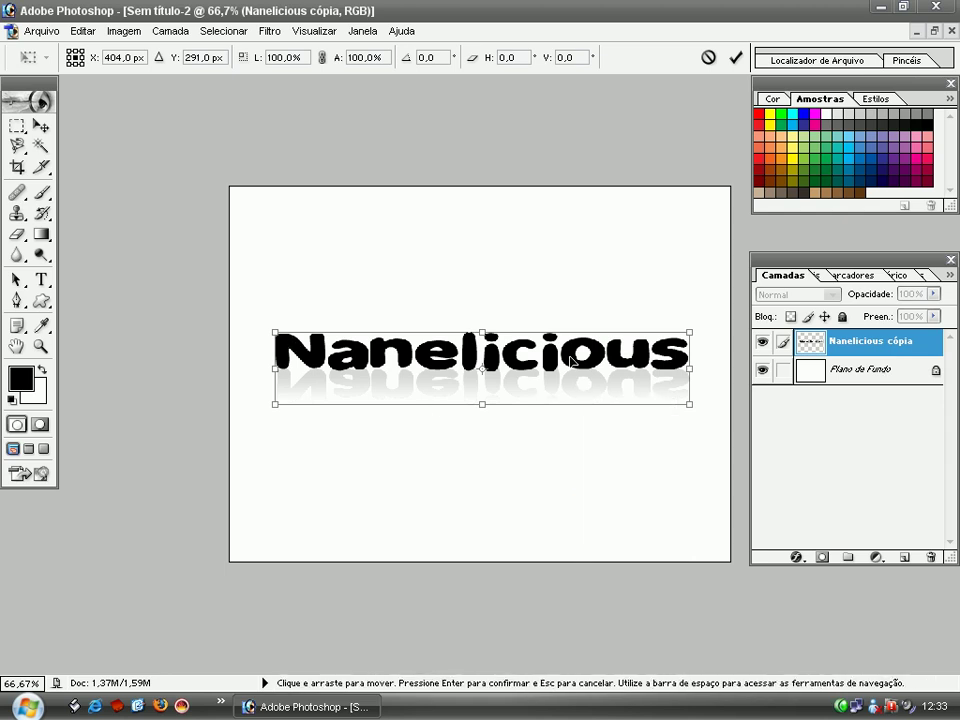
key(Return)
key(g)
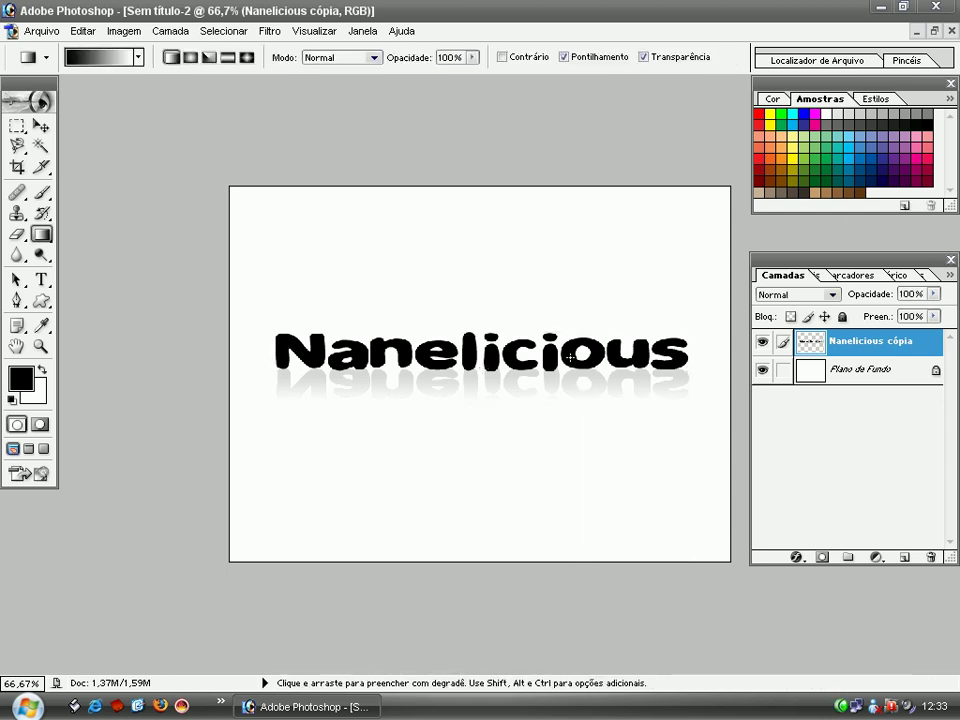
Raise the top-left Perspectiva handle so Nanelicious is much taller on the left, then commit
key(ctrl+t)
right_click(577, 353)
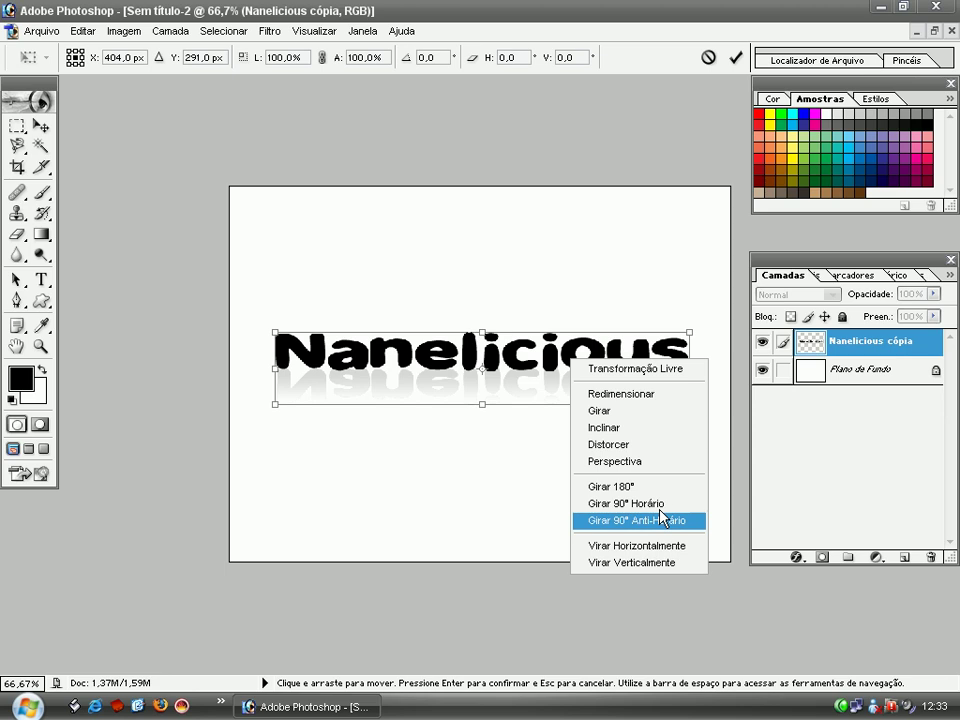
click(658, 462)
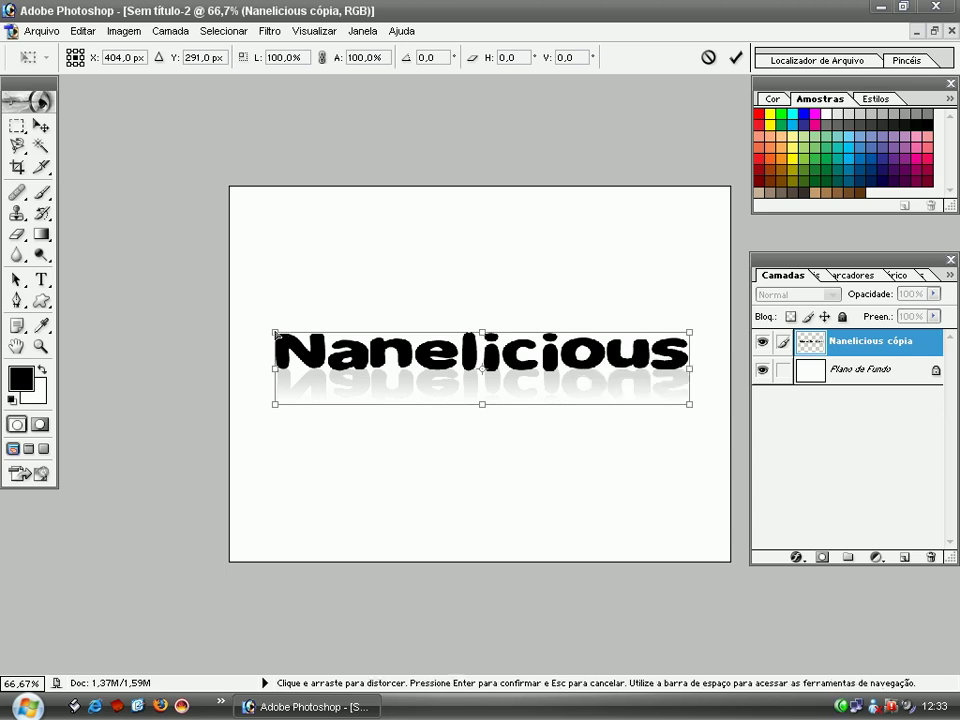
drag(276, 334, 280, 286)
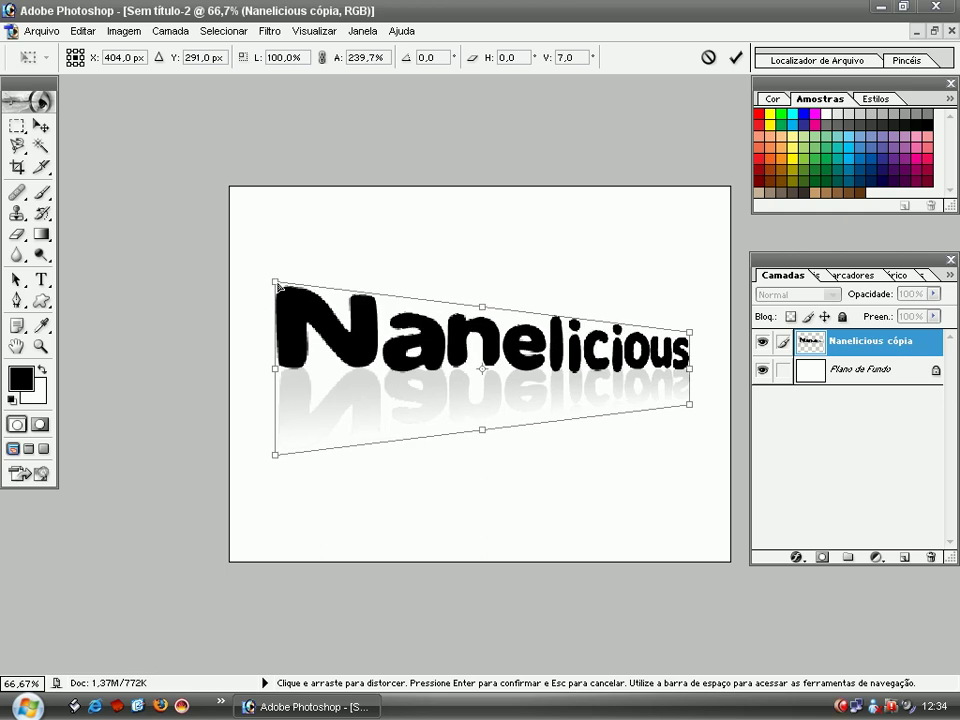
key(g)
key(Return)
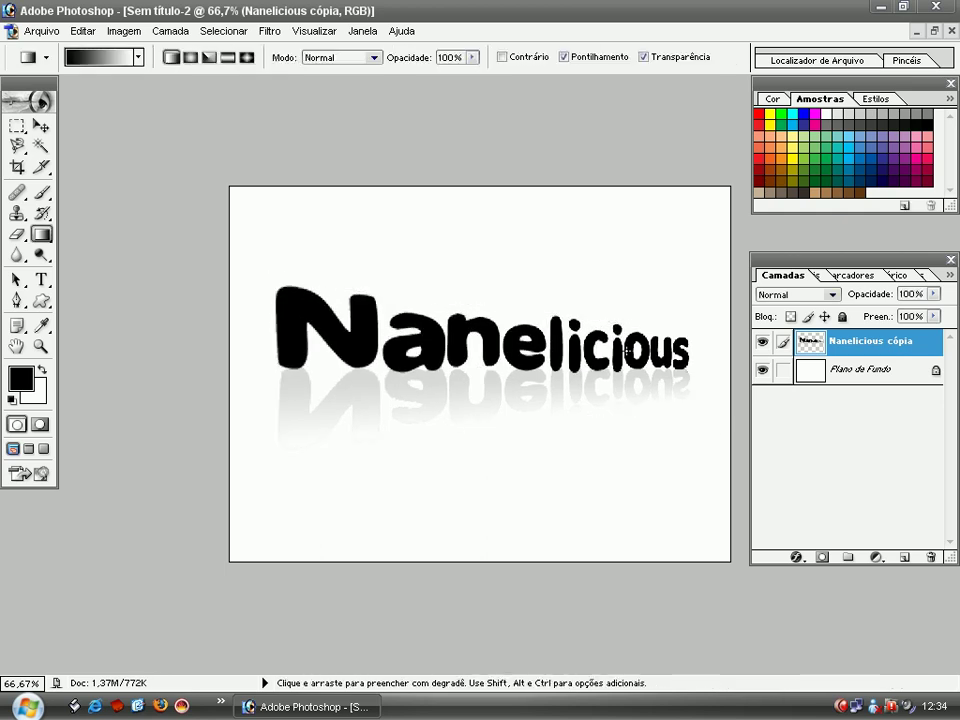
Draw a vertical black-to-white gradient on Plano de Fundo, then preview at 100% without panels
click(830, 372)
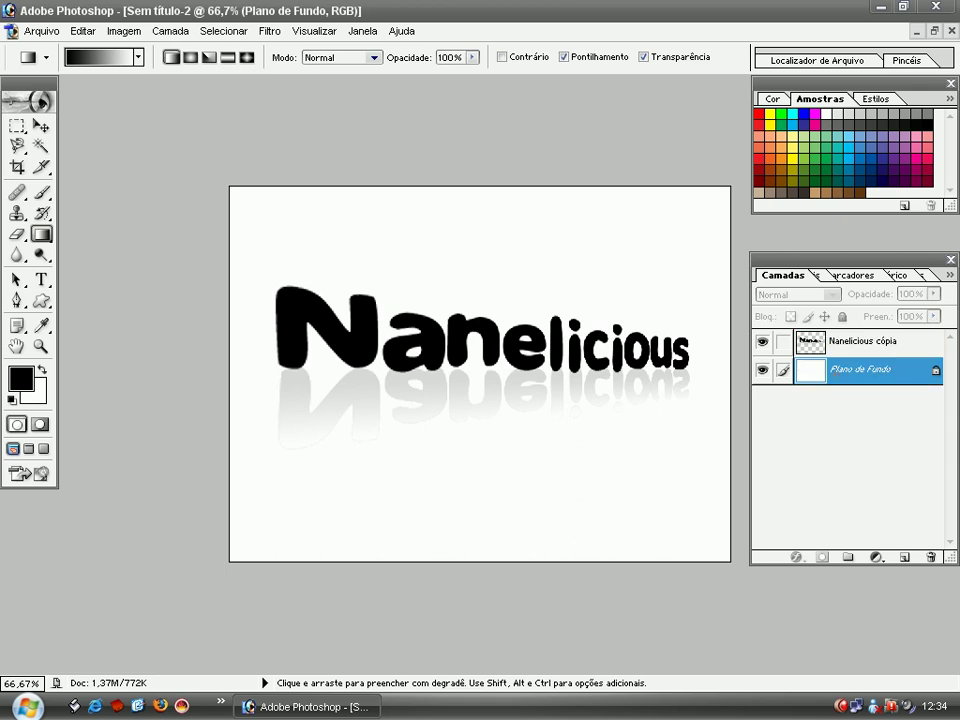
drag(502, 240, 492, 452)
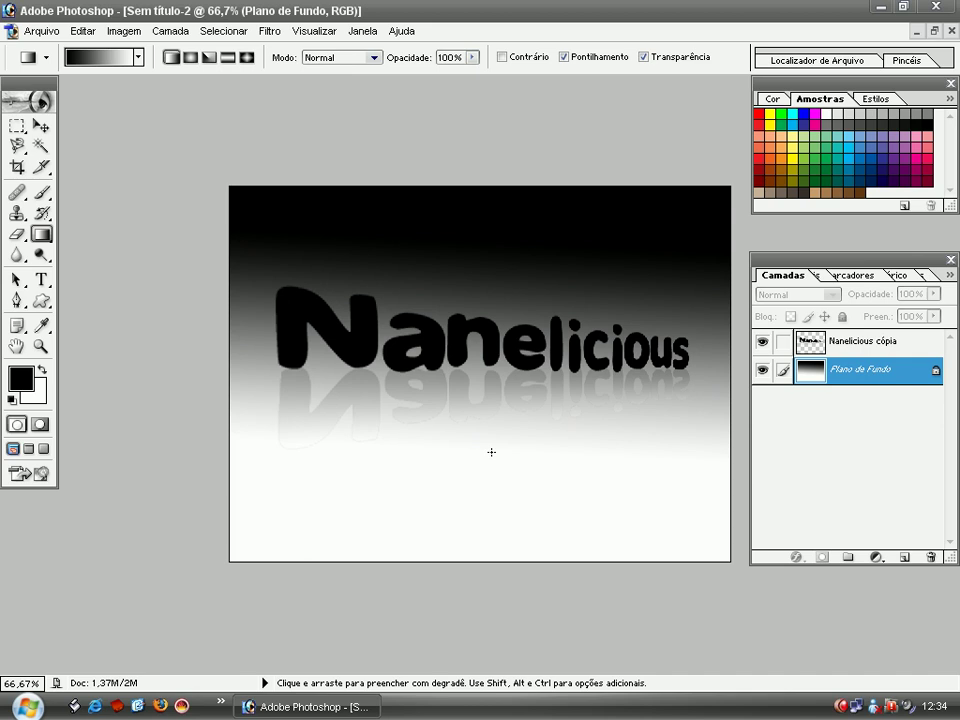
drag(478, 262, 479, 403)
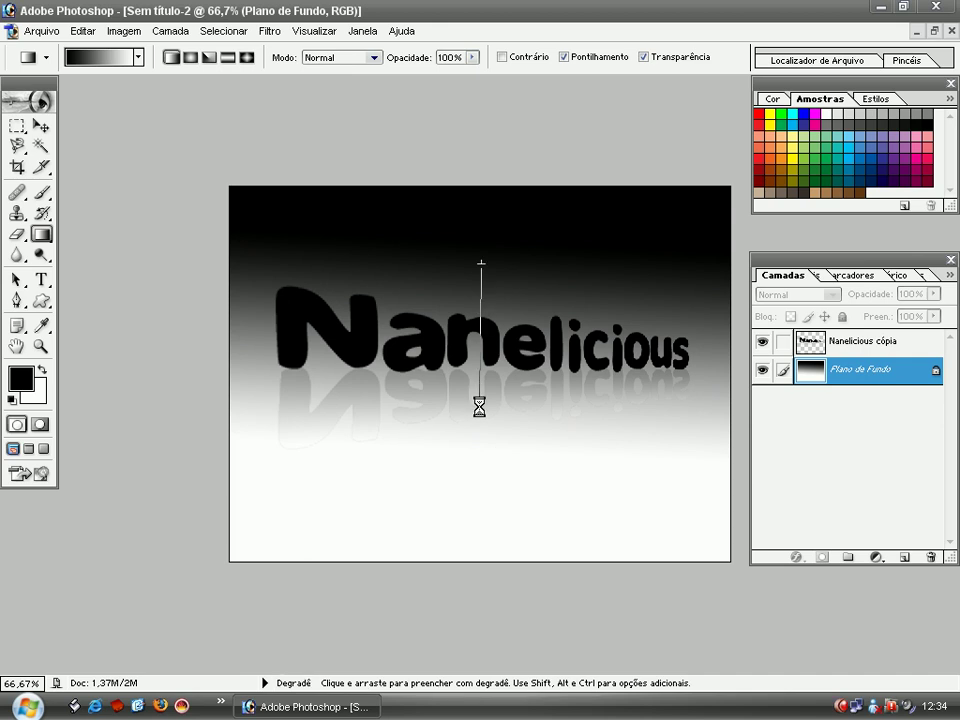
drag(618, 243, 520, 448)
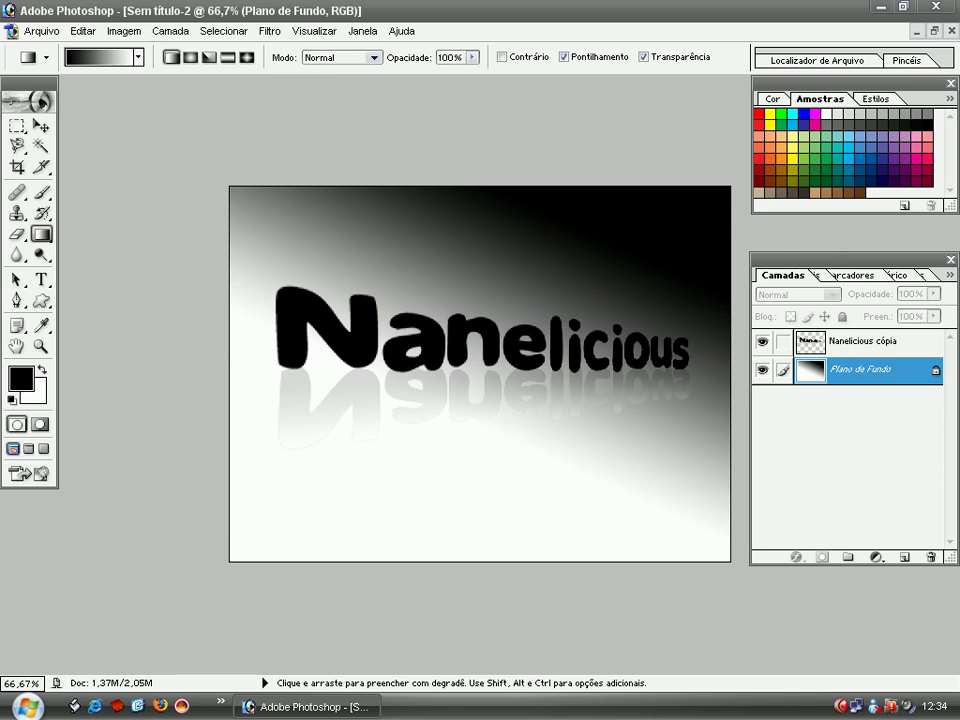
drag(471, 224, 472, 451)
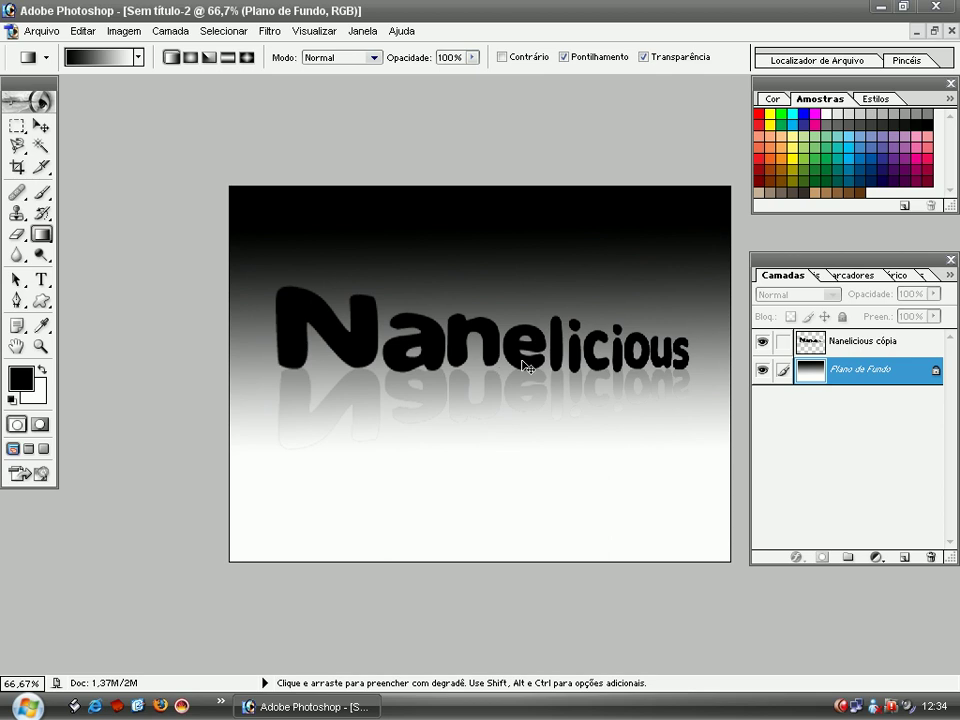
key(ctrl+alt+0)
key(Tab)
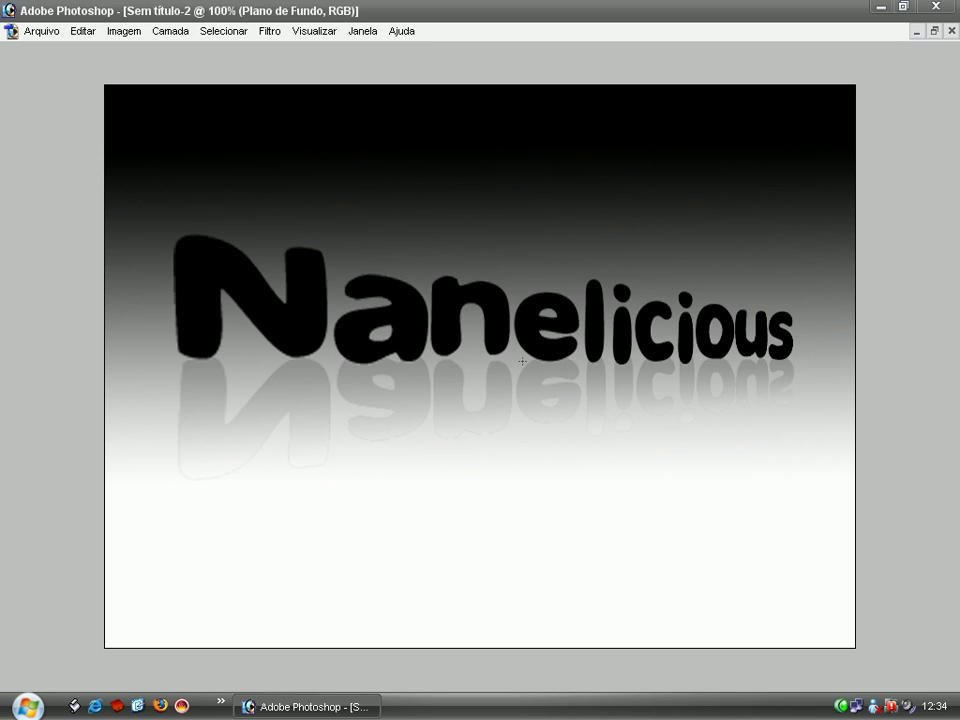
Show the toolbox, options bar and palettes again around the finished image
key(Tab)
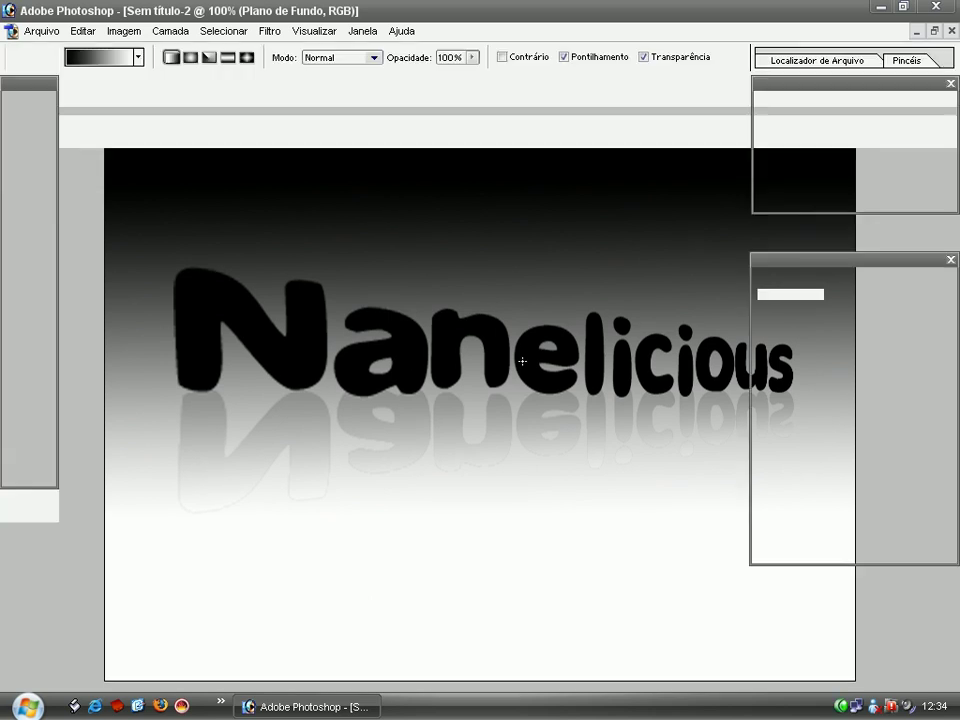